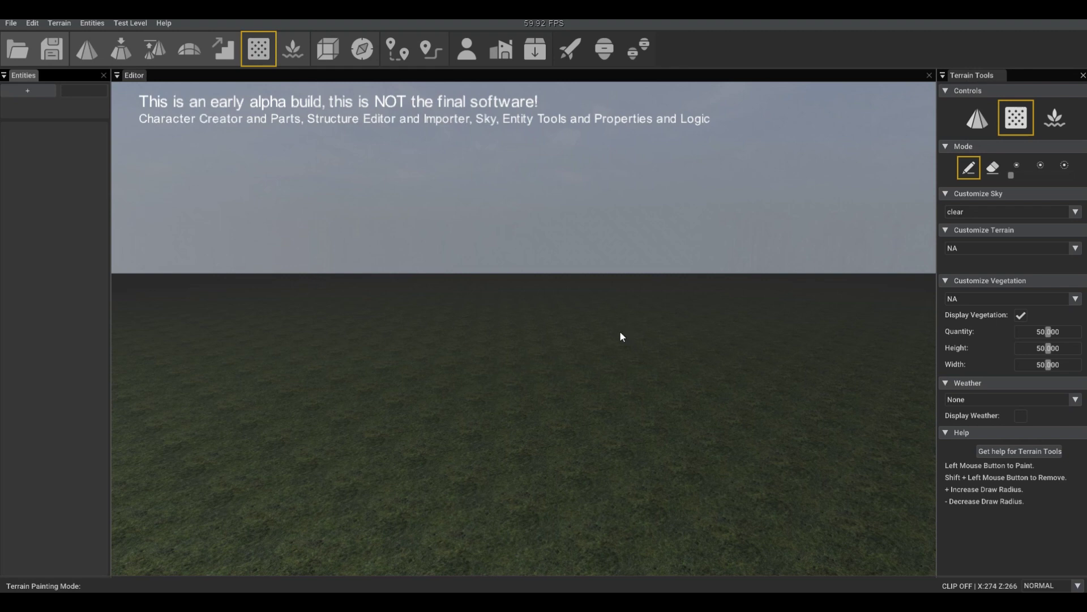
# Step: Add the Barrel Explosive entity from the library, place it on the terrain and reposition it slightly along the ground
pyautogui.click(27, 90)
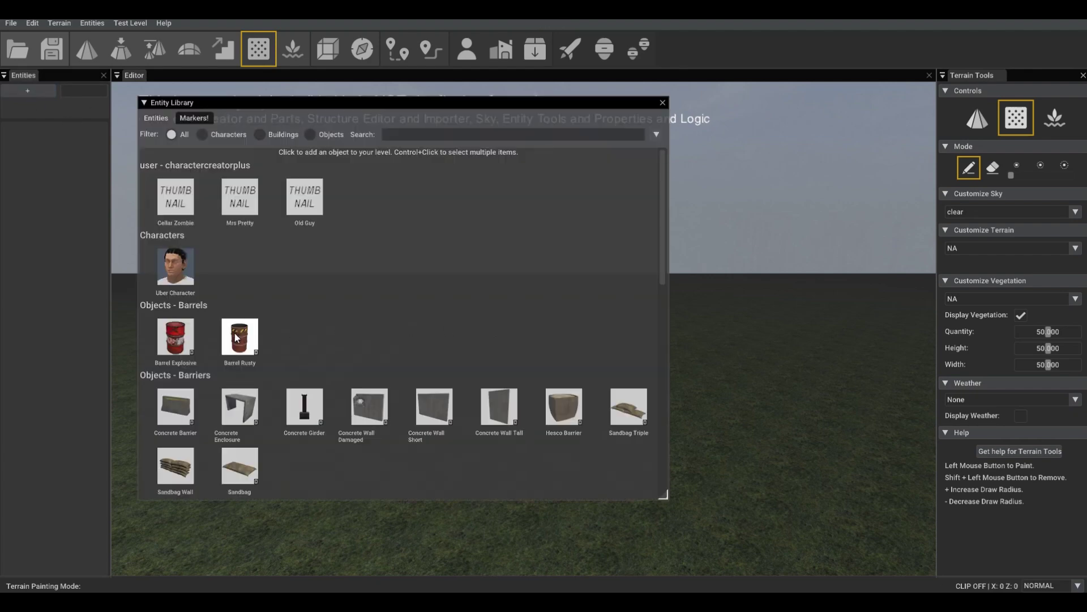
pyautogui.click(193, 337)
pyautogui.click(504, 507)
pyautogui.moveTo(504, 506); pyautogui.dragTo(512, 565, button='right')
pyautogui.press('w')
pyautogui.click(534, 398)
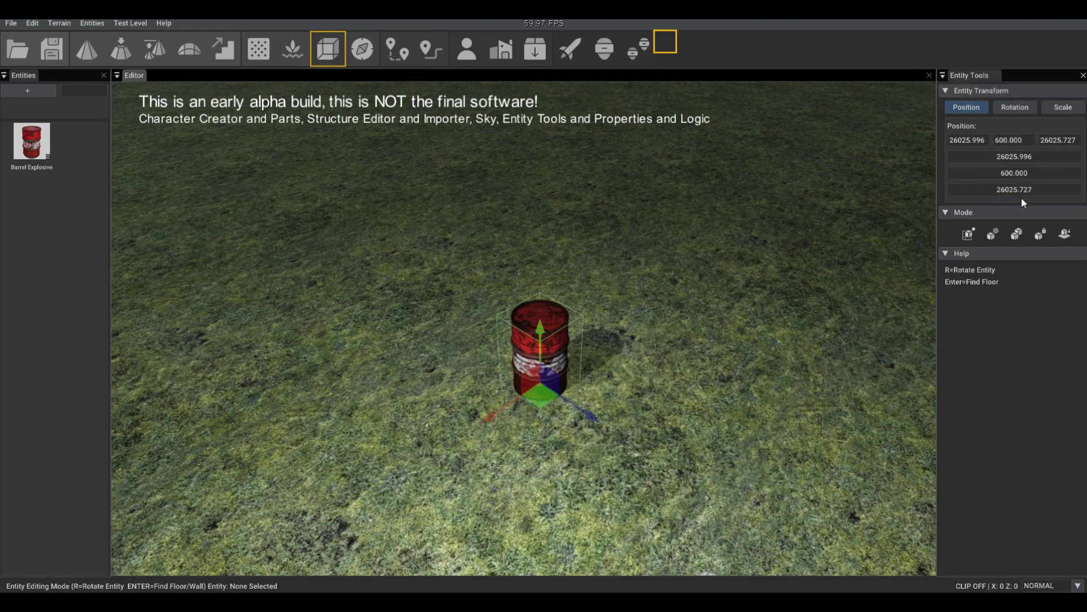
pyautogui.moveTo(540, 397); pyautogui.dragTo(545, 354)
# Step: Set the barrel's rotation about its vertical axis to 180 degrees and scale it uniformly to 2.960
pyautogui.click(1022, 110)
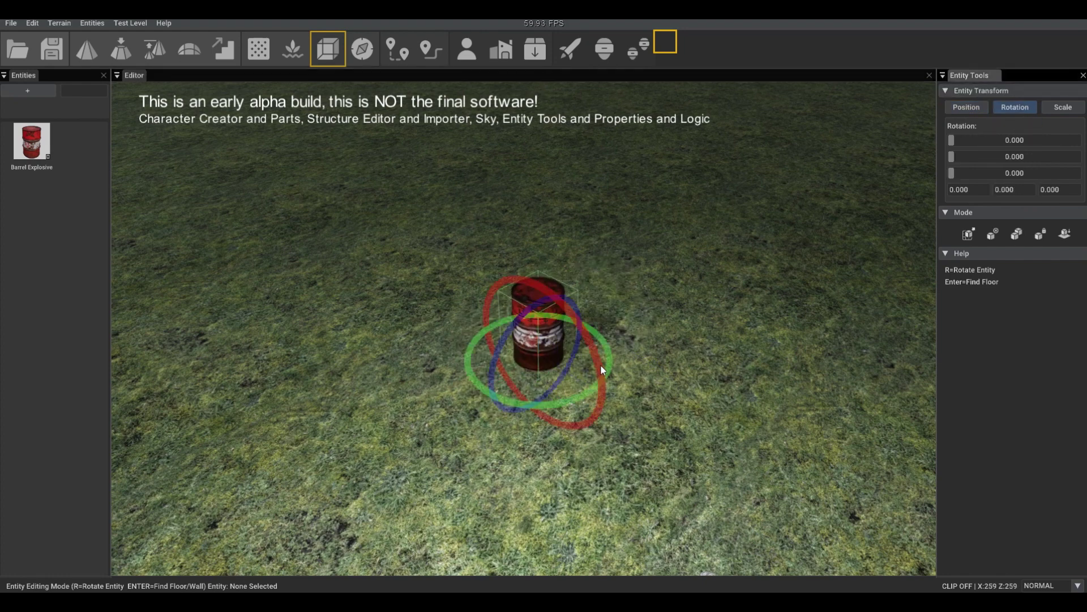
pyautogui.moveTo(610, 360); pyautogui.dragTo(702, 321)
pyautogui.moveTo(972, 160); pyautogui.dragTo(1025, 166)
pyautogui.click(1010, 189)
pyautogui.write('180')
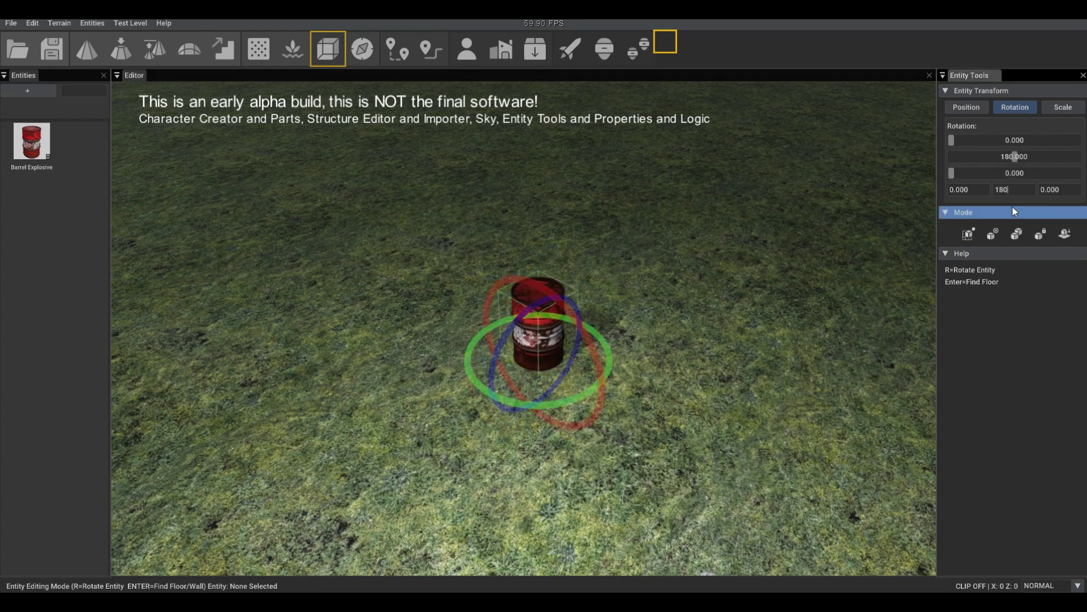
pyautogui.click(1063, 108)
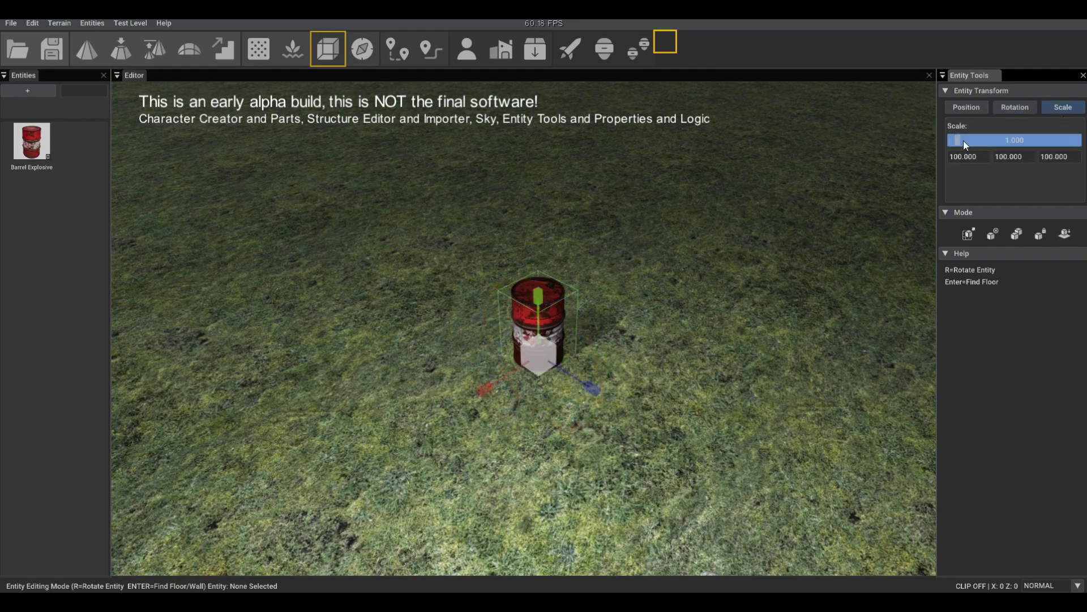
pyautogui.moveTo(962, 140)
pyautogui.mouseDown()
pyautogui.moveTo(995, 141)
pyautogui.moveTo(961, 150)
pyautogui.moveTo(970, 151)
pyautogui.mouseUp()
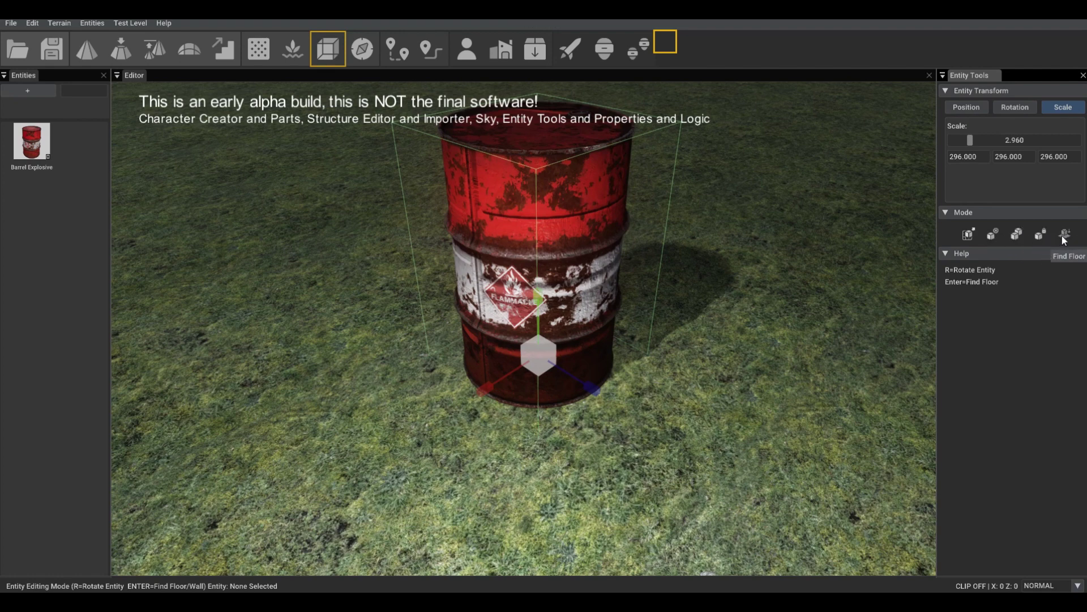
# Step: Raise the barrel above the terrain to a height of about 714 and drop it back with Find Floor
pyautogui.press('s')
pyautogui.moveTo(611, 277)
pyautogui.mouseDown(button='right')
pyautogui.moveTo(611, 294)
pyautogui.moveTo(601, 288)
pyautogui.mouseUp(button='right')
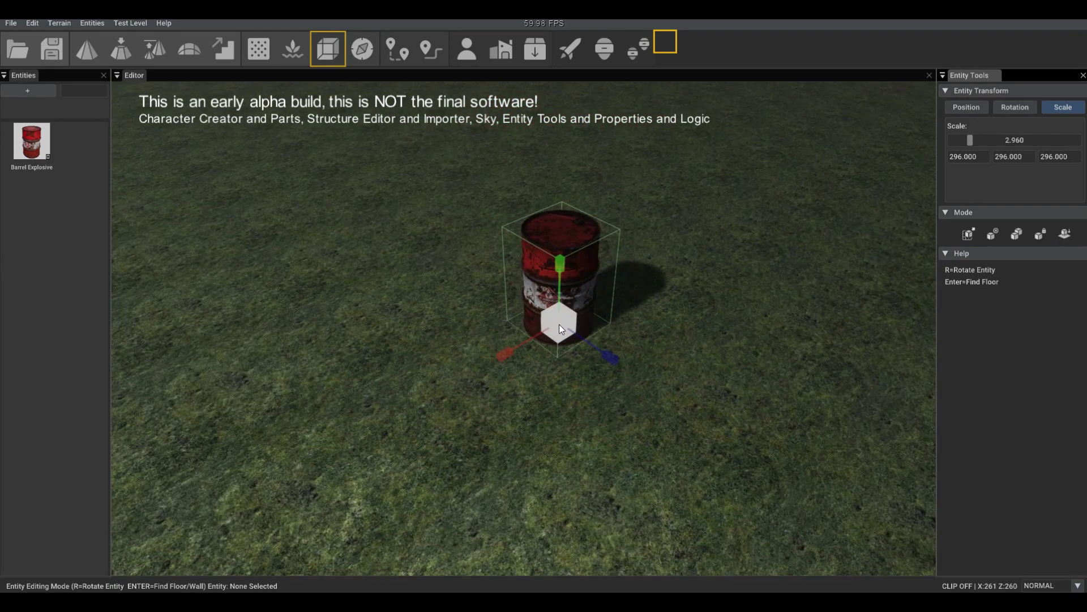
pyautogui.click(558, 268)
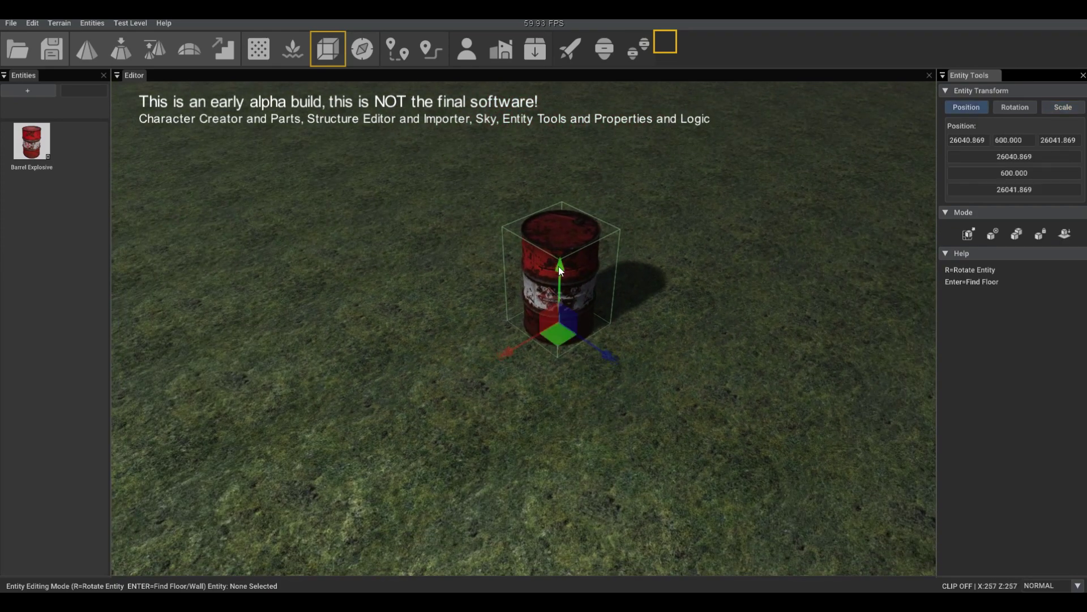
pyautogui.moveTo(563, 268); pyautogui.dragTo(845, 223)
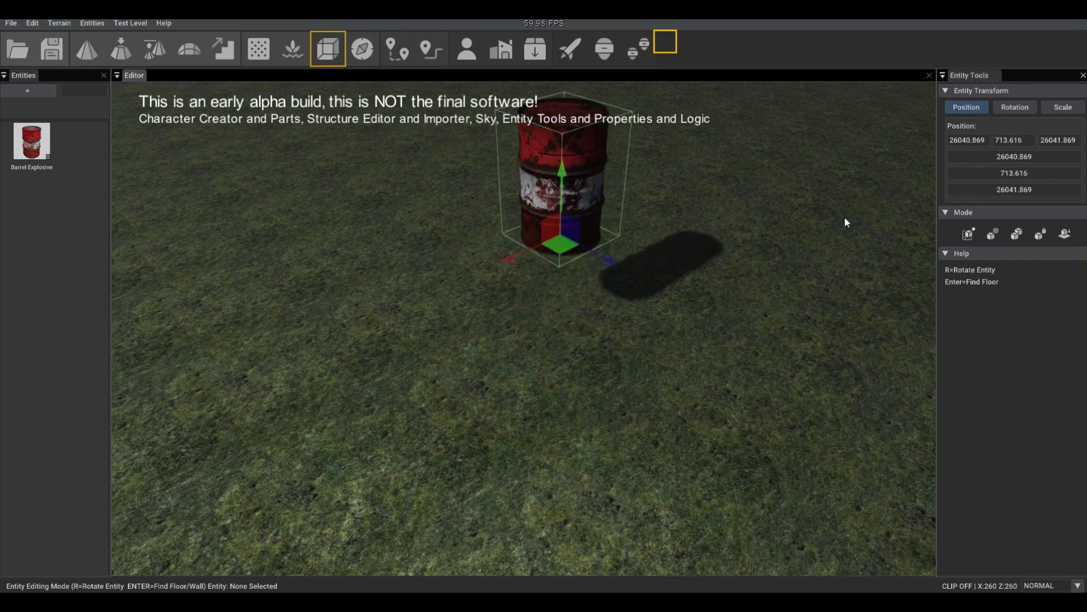
pyautogui.click(1066, 234)
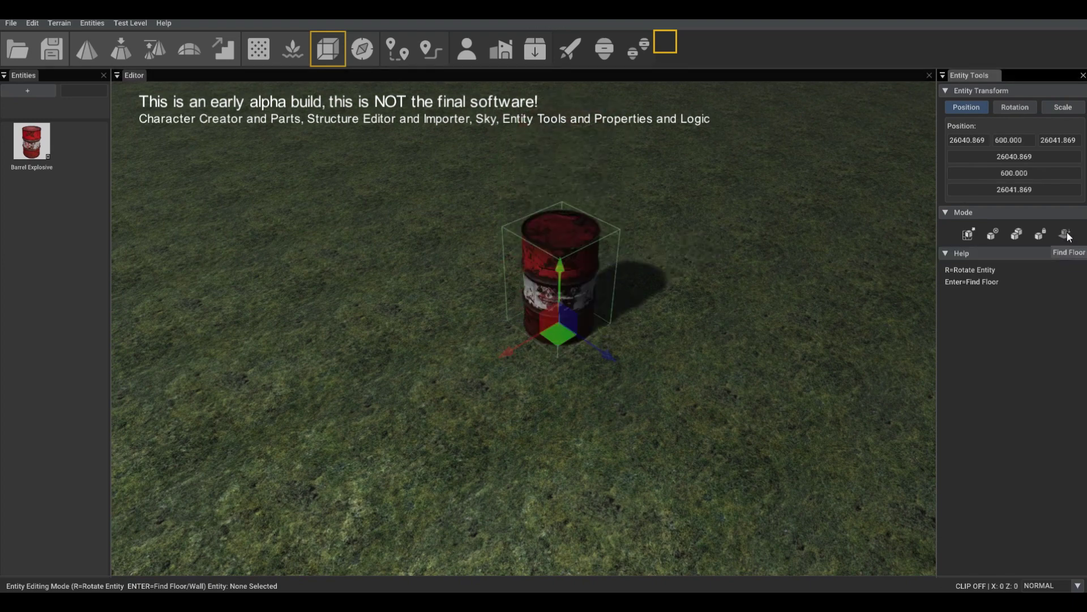
# Step: Move the barrel to a new spot on the ground and place a duplicate of it nearby
pyautogui.click(989, 233)
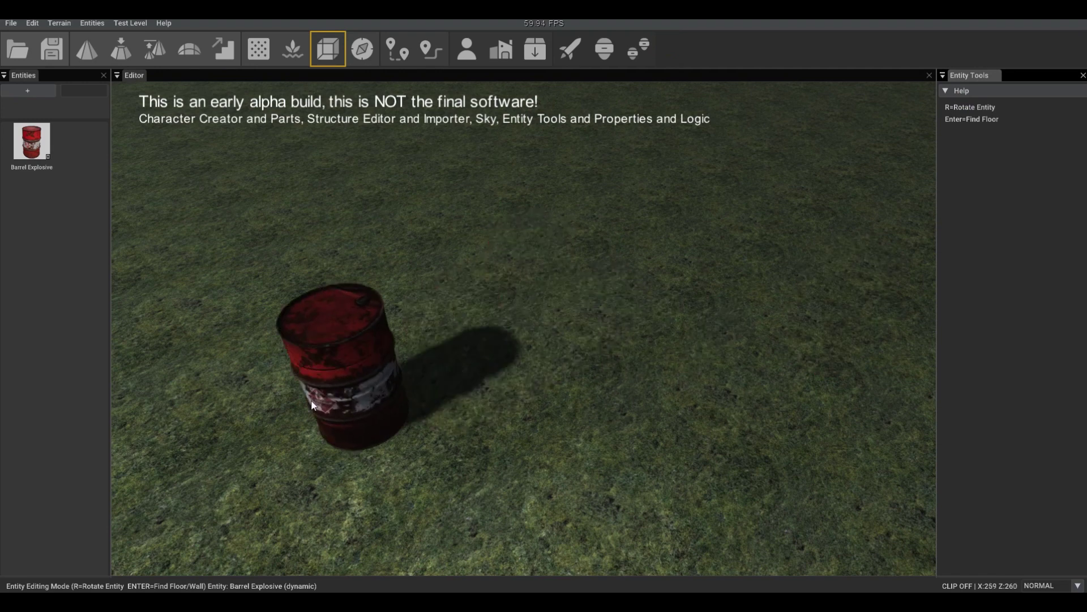
pyautogui.click(394, 342)
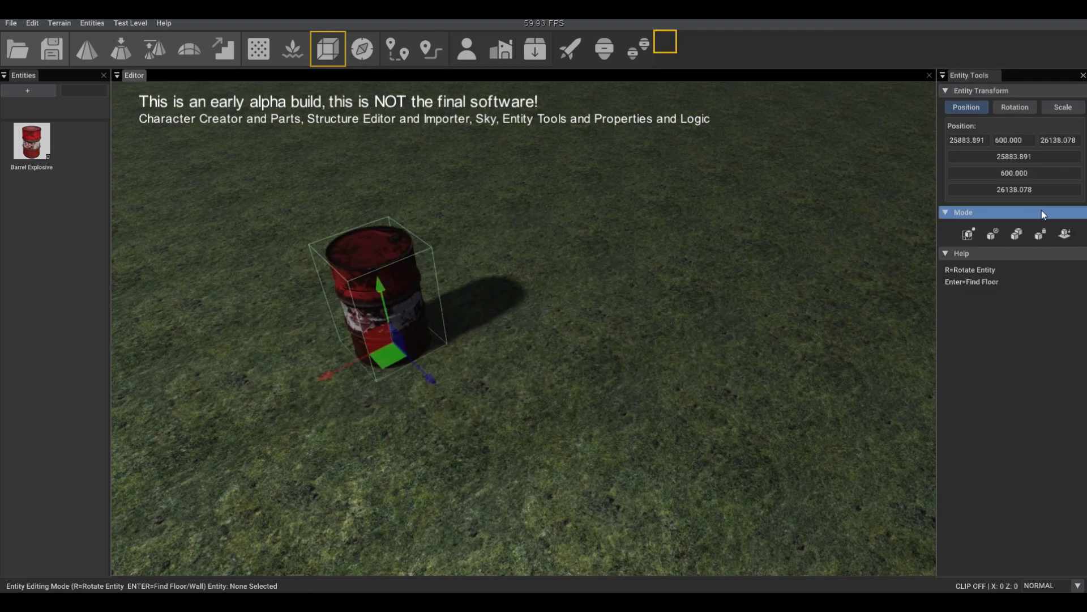
pyautogui.click(1041, 233)
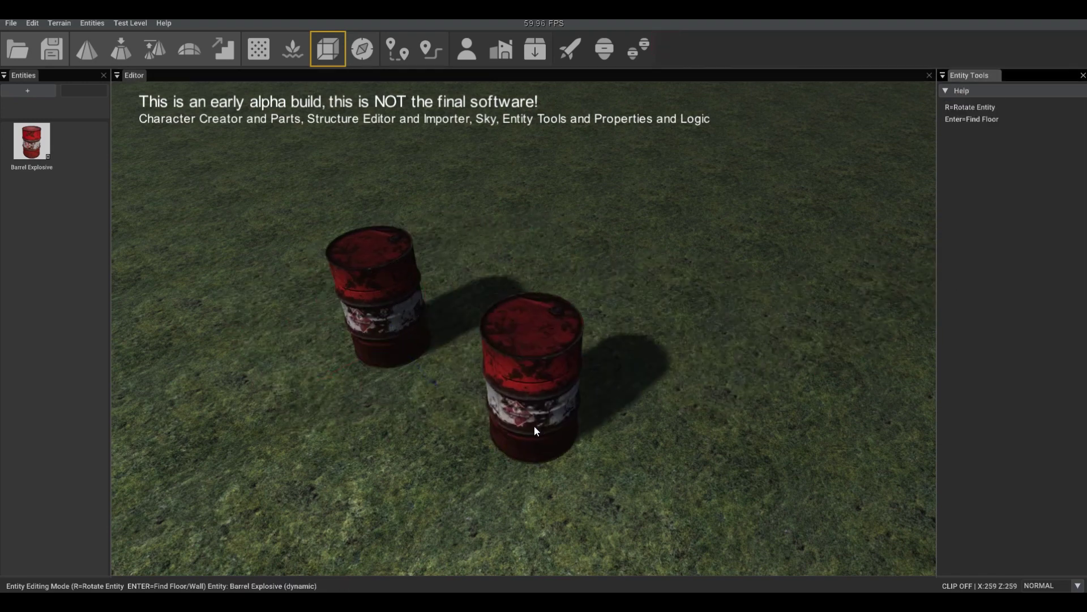
pyautogui.click(539, 293)
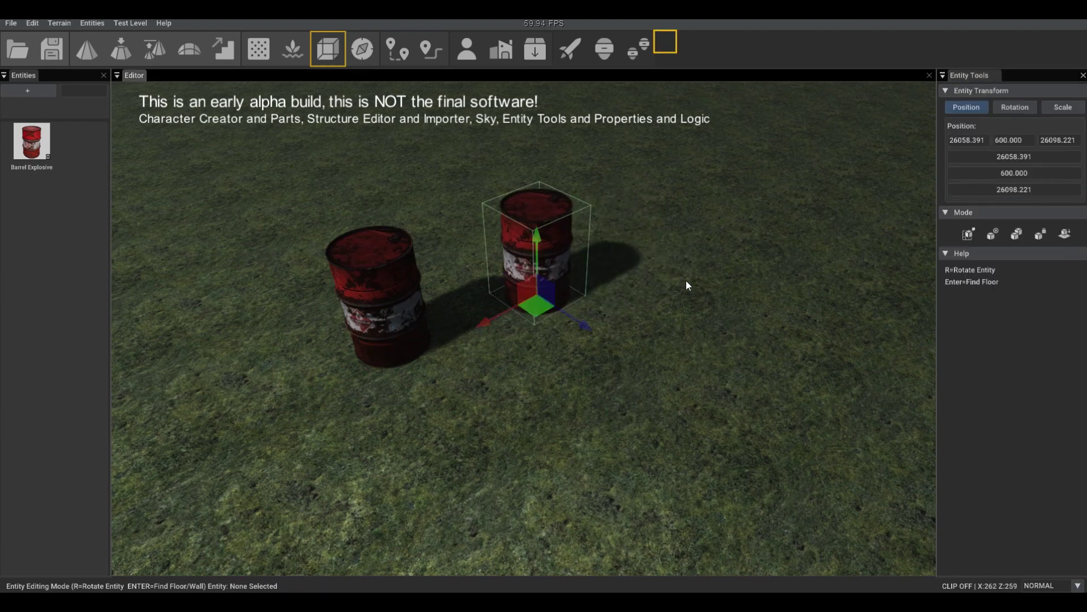
# Step: Open the duplicate barrel's properties, try the Spin behaviour and settle on Hover
pyautogui.click(969, 234)
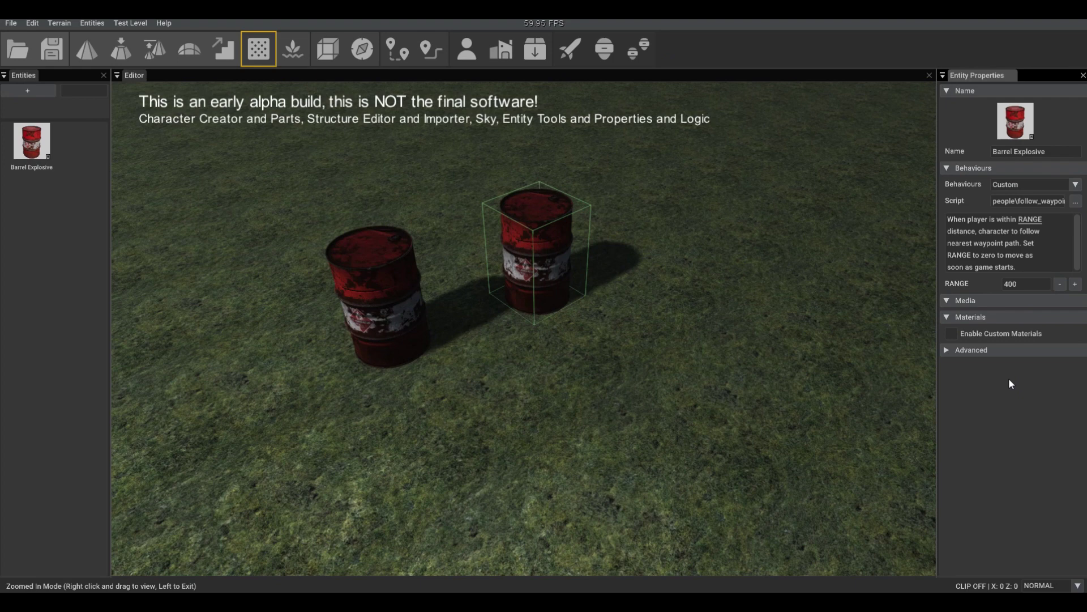
pyautogui.click(1054, 186)
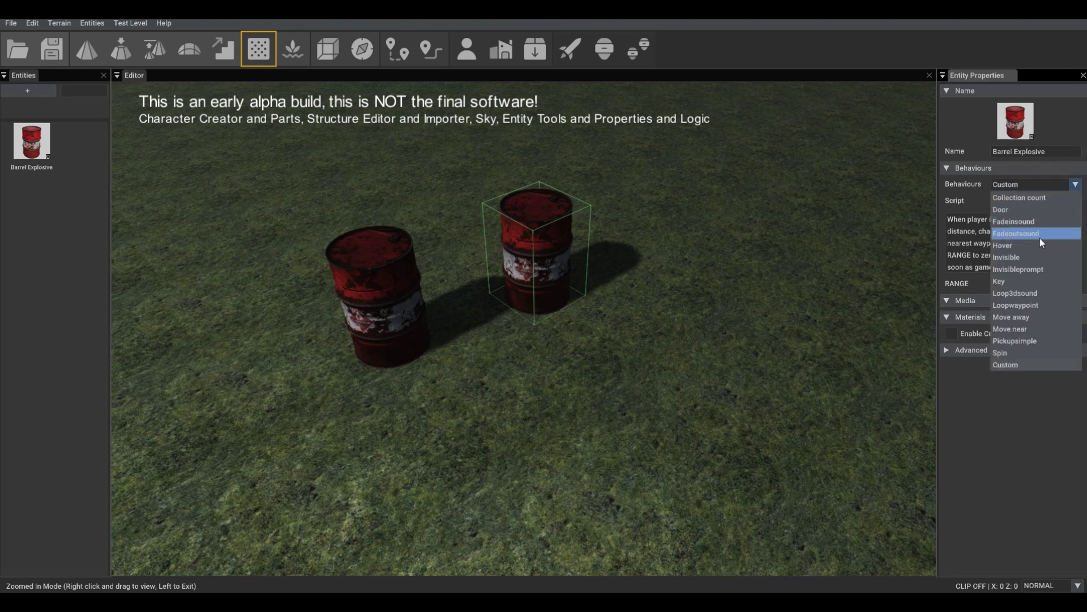
pyautogui.click(1023, 352)
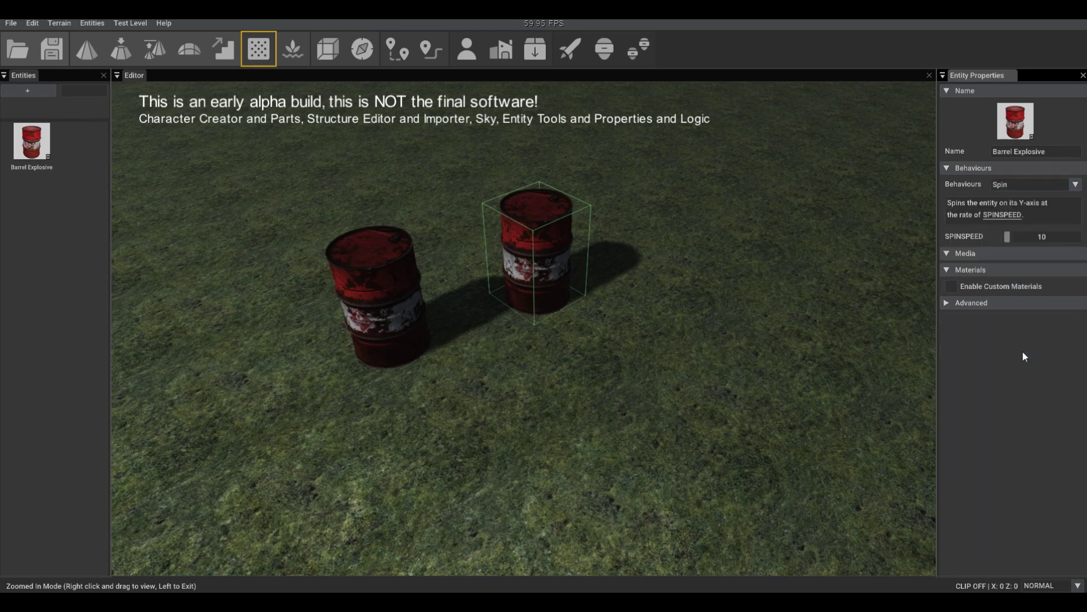
pyautogui.click(1014, 187)
pyautogui.click(1028, 223)
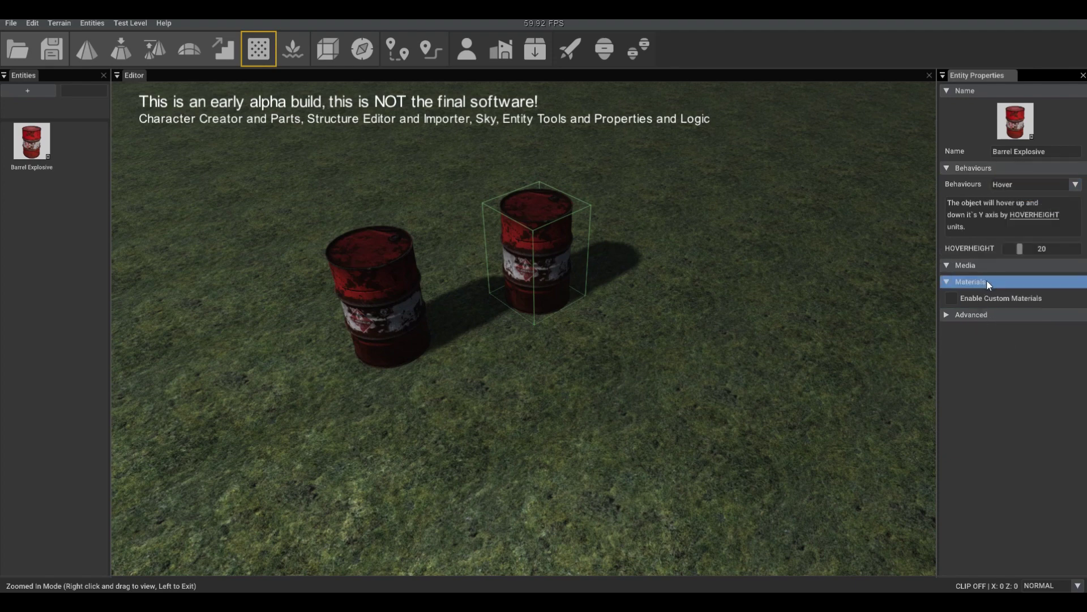
# Step: Enable custom materials on the duplicate barrel and raise its reflectance to about 0.59
pyautogui.click(981, 300)
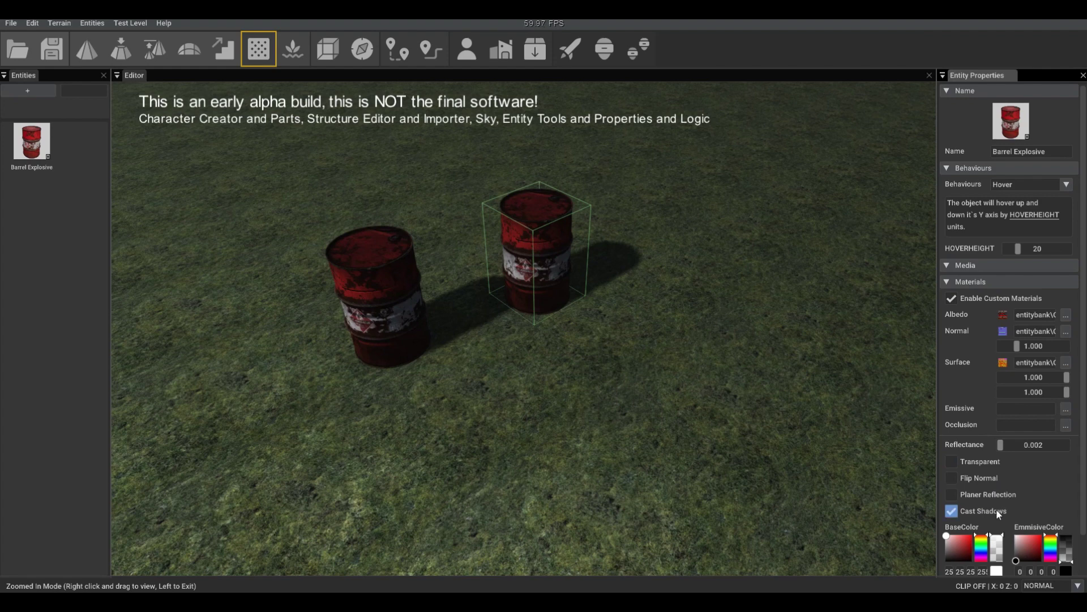
pyautogui.moveTo(818, 446); pyautogui.dragTo(801, 462, button='right')
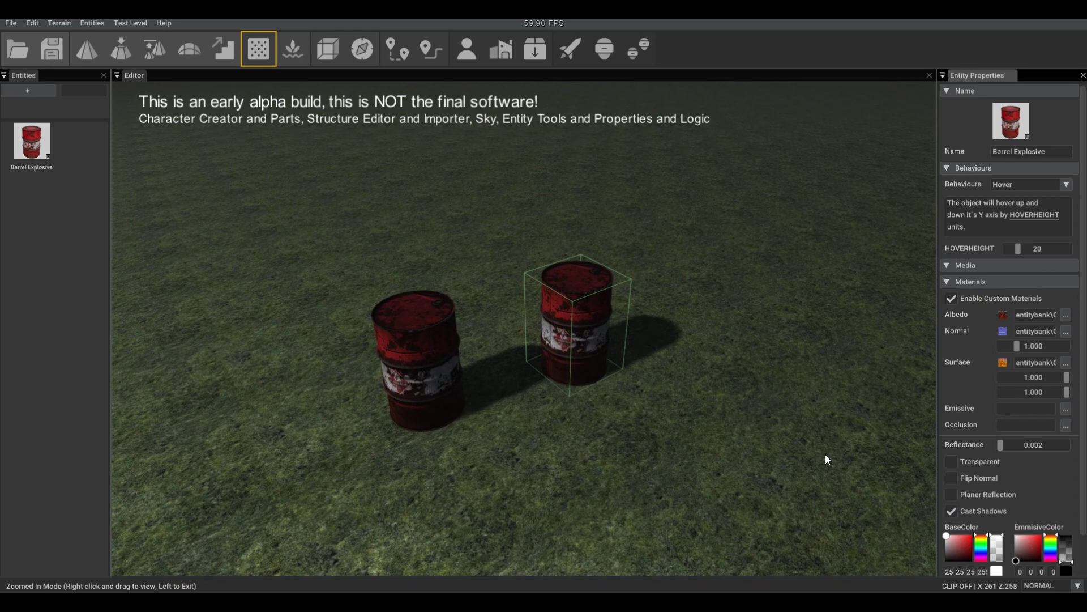
pyautogui.moveTo(1000, 449); pyautogui.dragTo(1043, 450)
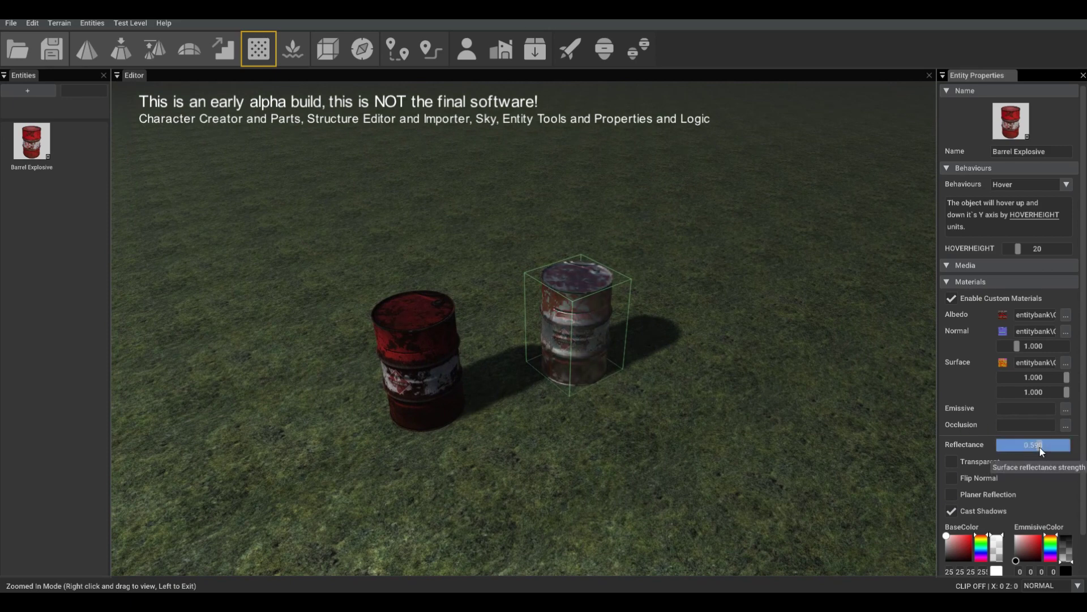
# Step: Tint the duplicate barrel's base color pale yellow and leave its properties
pyautogui.click(984, 545)
pyautogui.click(959, 539)
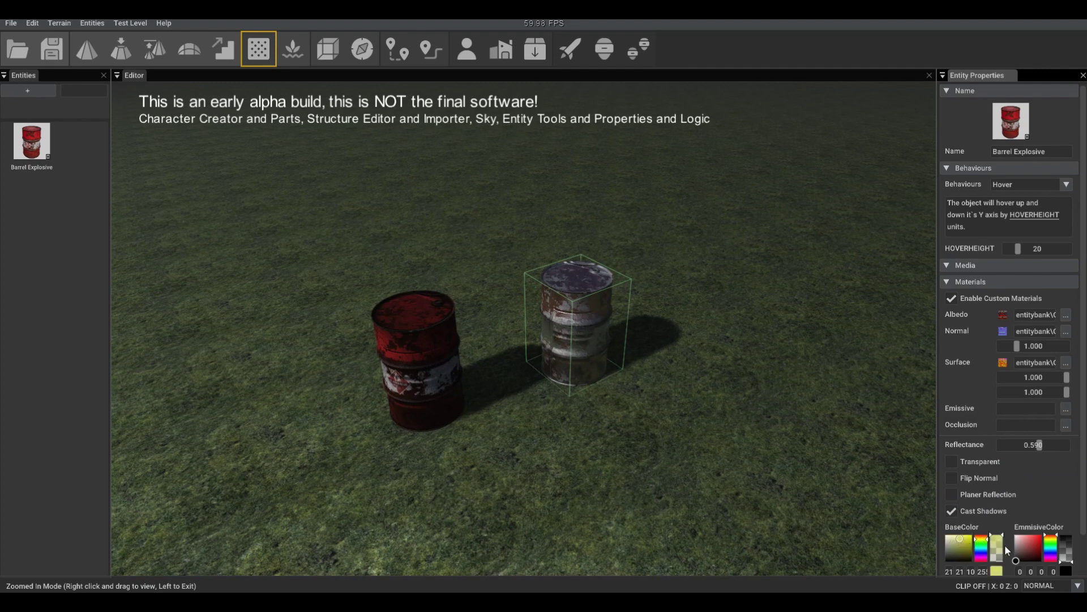
pyautogui.moveTo(997, 543); pyautogui.dragTo(998, 545)
pyautogui.click(661, 426)
# Step: Add a Player Start Position marker from the library and place it on the ground in front of the barrels
pyautogui.click(30, 90)
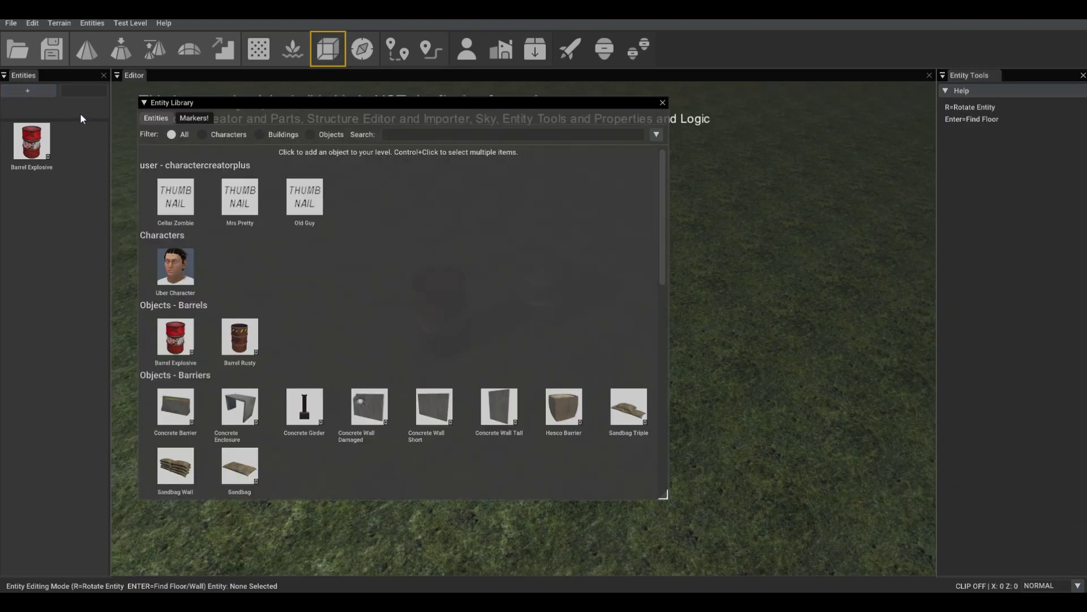
pyautogui.click(200, 119)
pyautogui.click(254, 185)
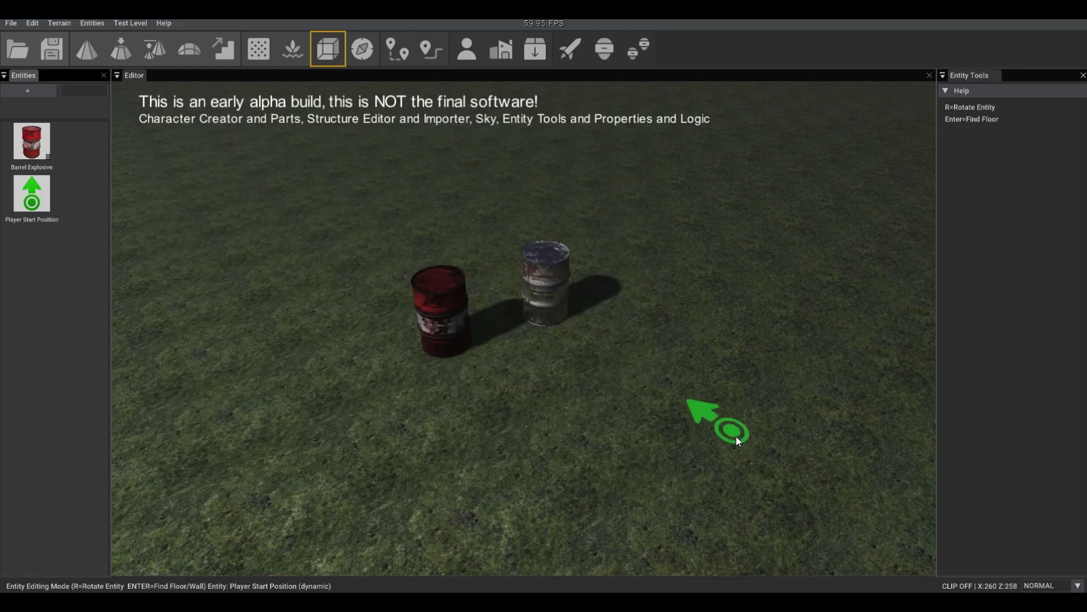
pyautogui.click(727, 436)
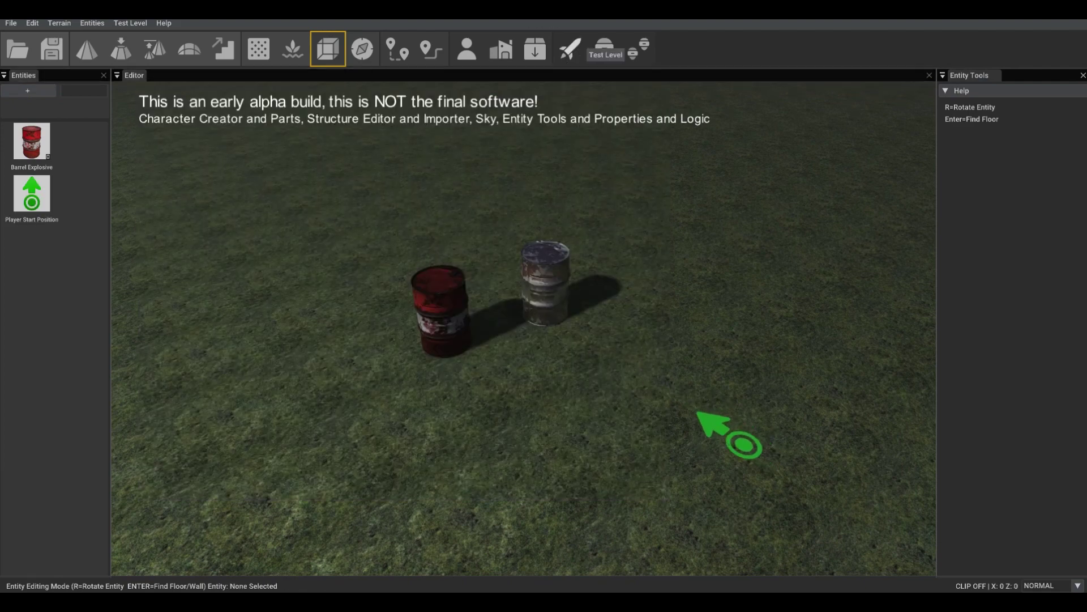
# Step: Test the level, walk up to the duplicate barrel to inspect its hover motion and material, and return to the editor
pyautogui.click(574, 52)
pyautogui.press('w')
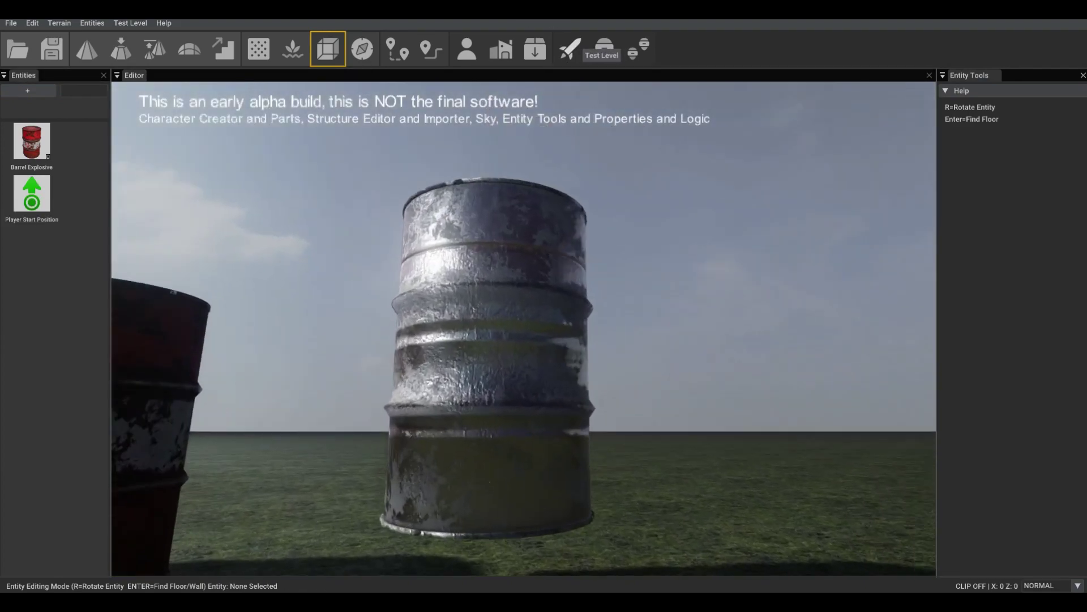
pyautogui.press('s')
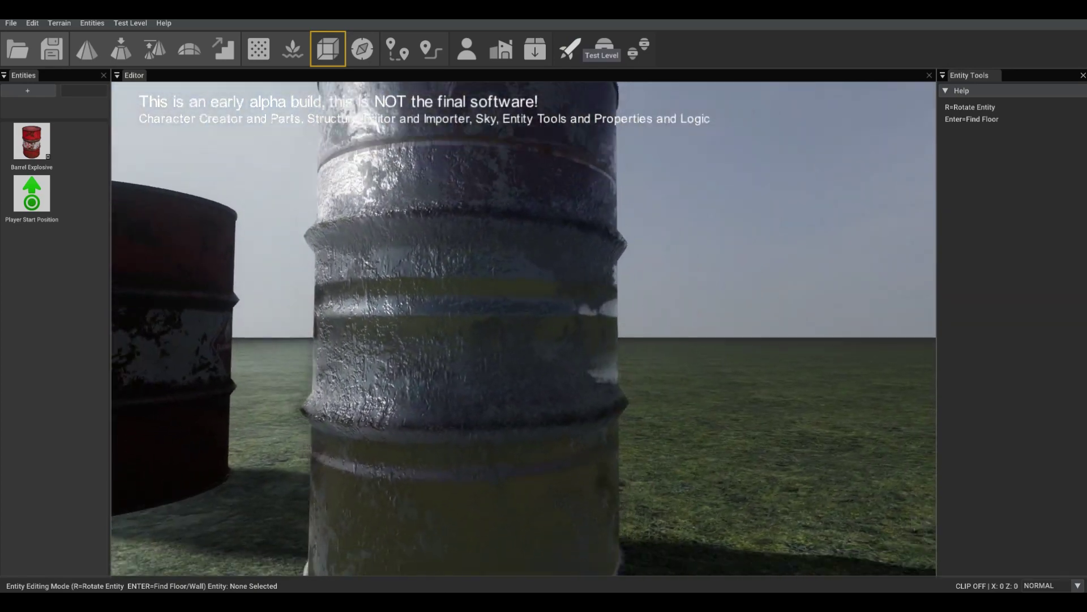
pyautogui.press('s')
pyautogui.press('Escape')
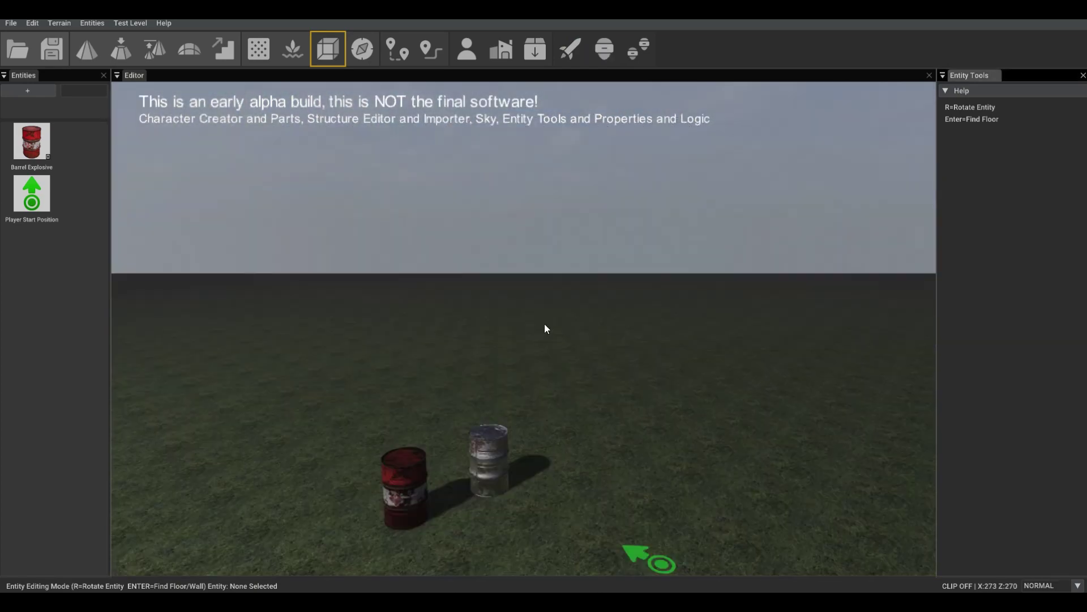
# Step: Switch to terrain painting mode and change the level's sky to golden
pyautogui.click(485, 473)
pyautogui.click(259, 49)
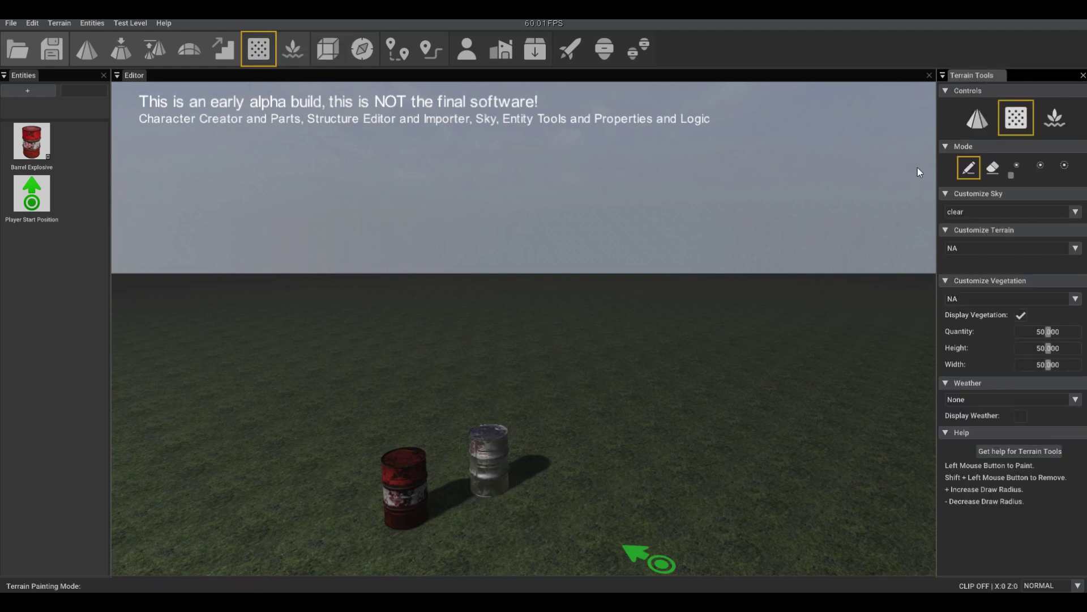
pyautogui.click(971, 211)
pyautogui.click(977, 233)
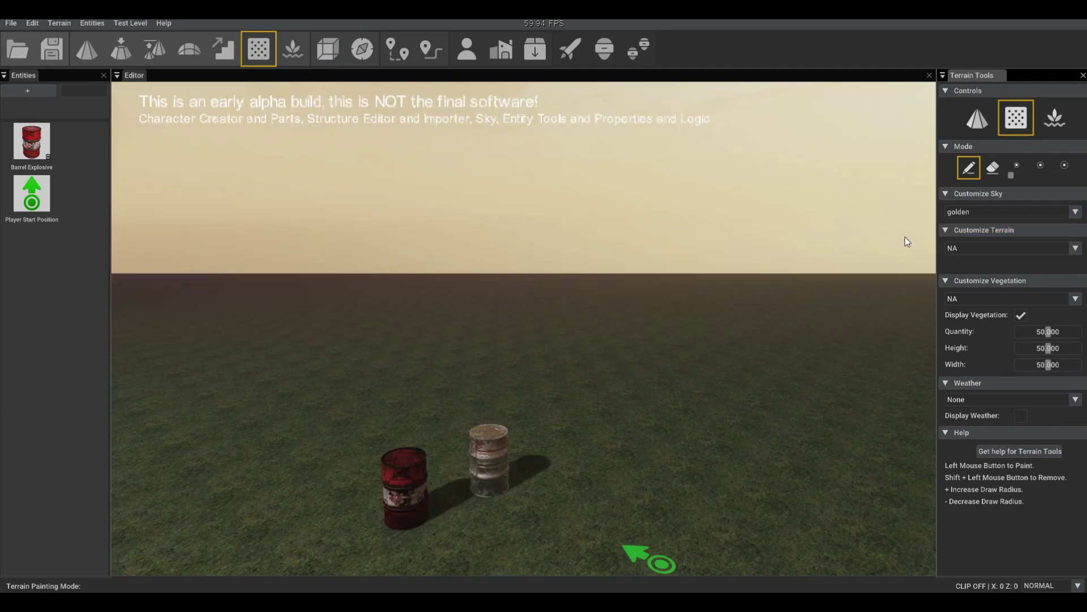
# Step: Test the level under the golden sky, examine the reflective barrel up close, and return to the editor for a closer view
pyautogui.click(604, 49)
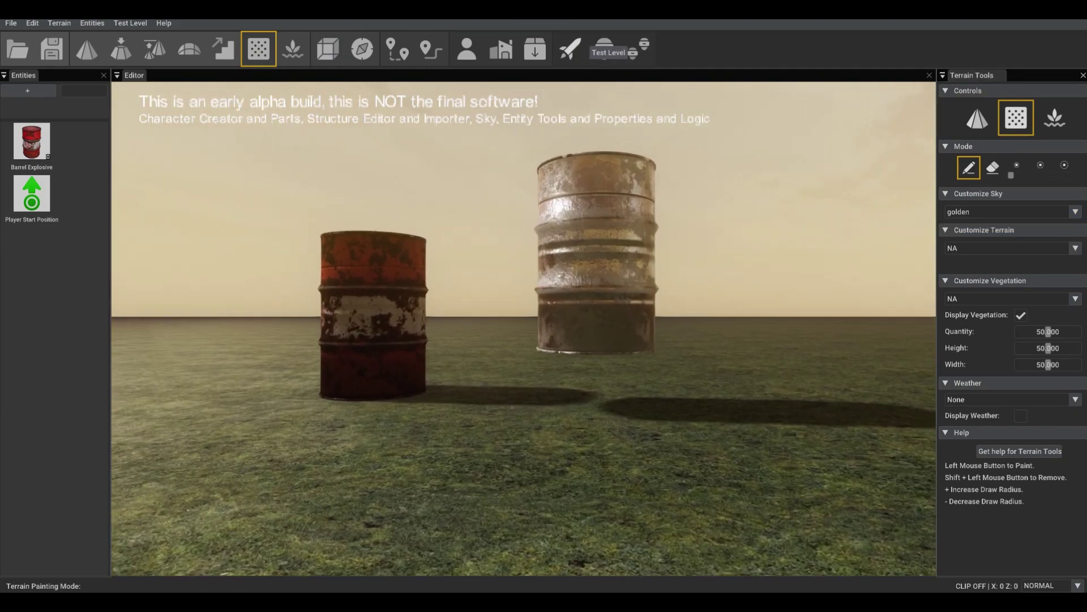
pyautogui.press('w')
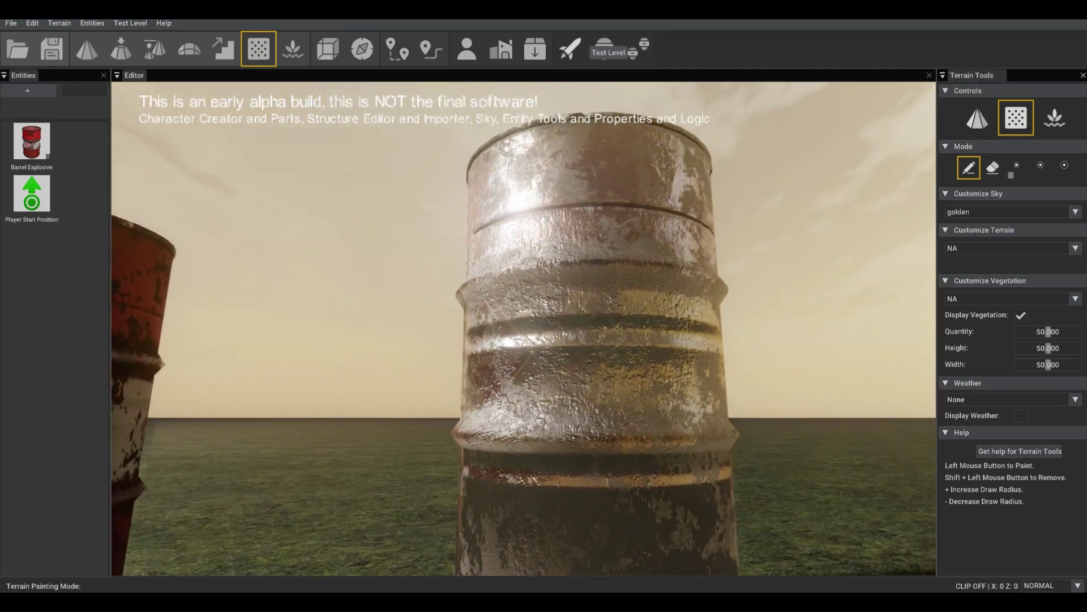
pyautogui.press('s')
pyautogui.press('w')
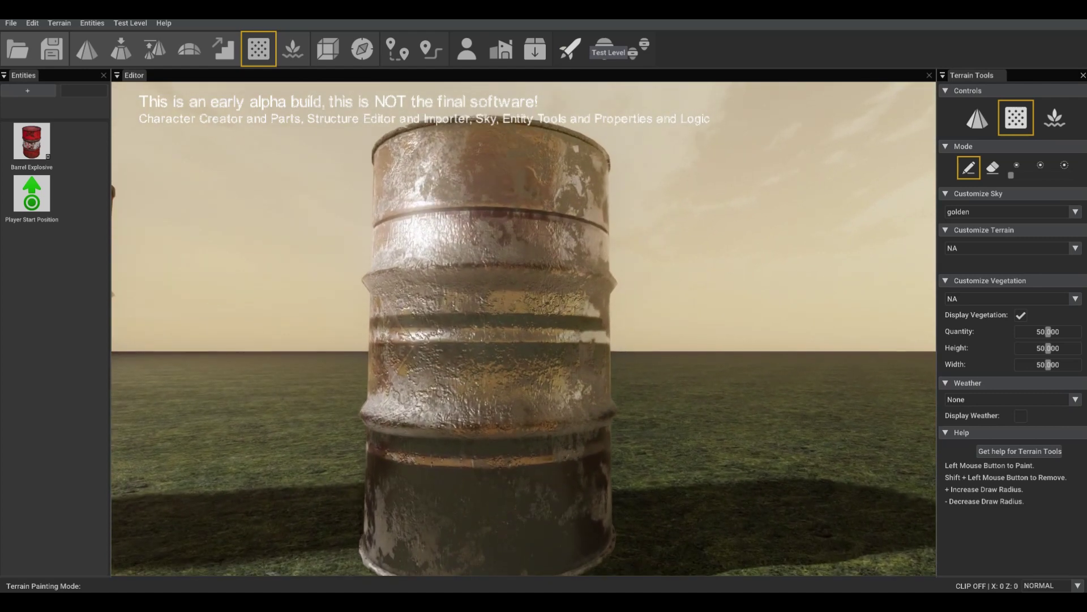
pyautogui.press('s')
pyautogui.press('Escape')
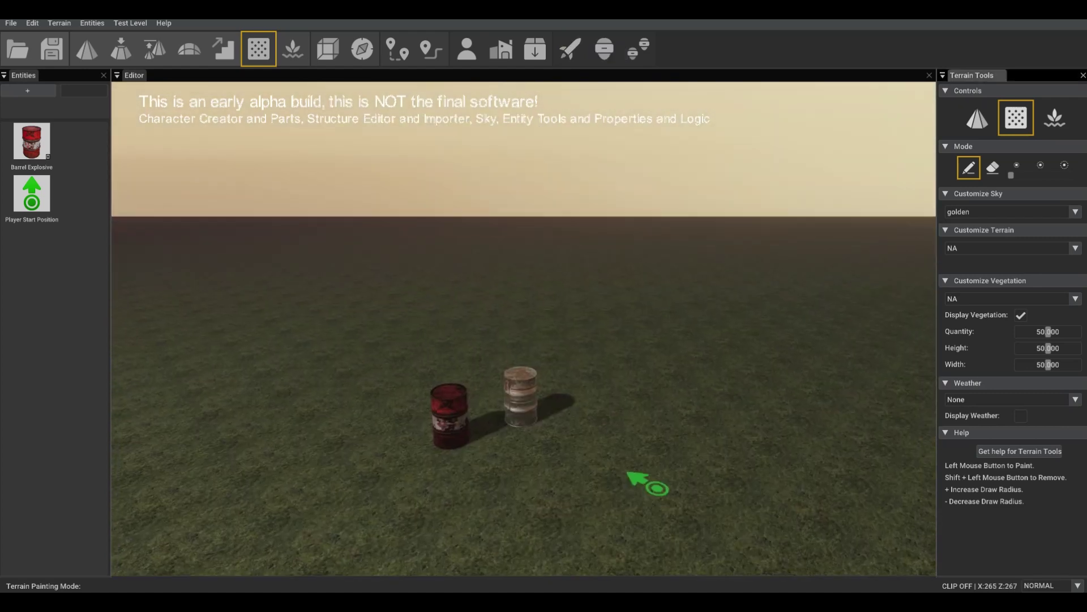
pyautogui.press('w')
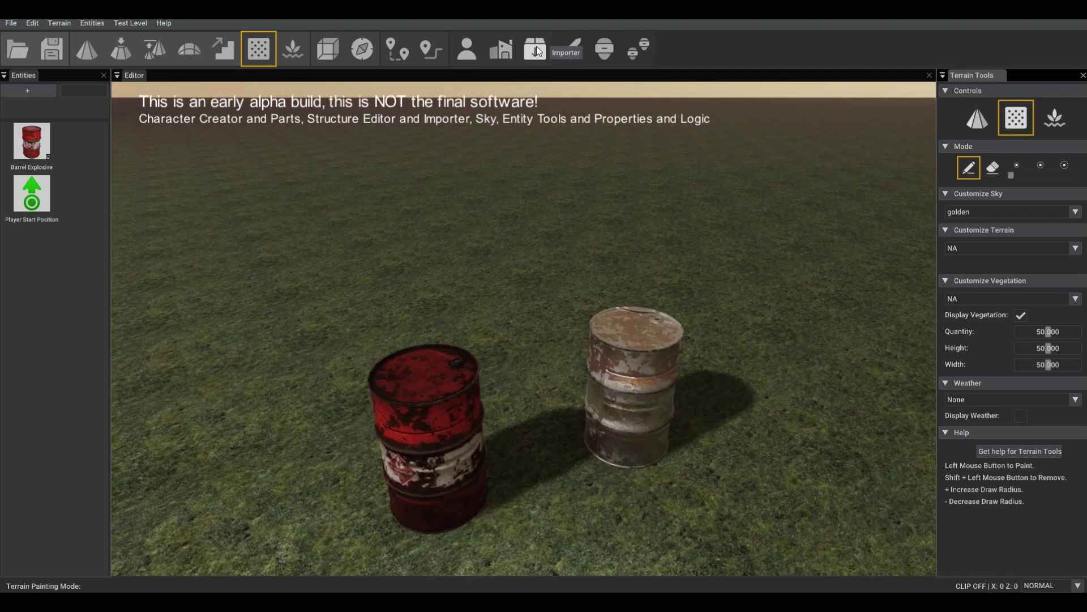
# Step: Import the model "arms anim test.X" from the Importables\arms folder
pyautogui.click(537, 52)
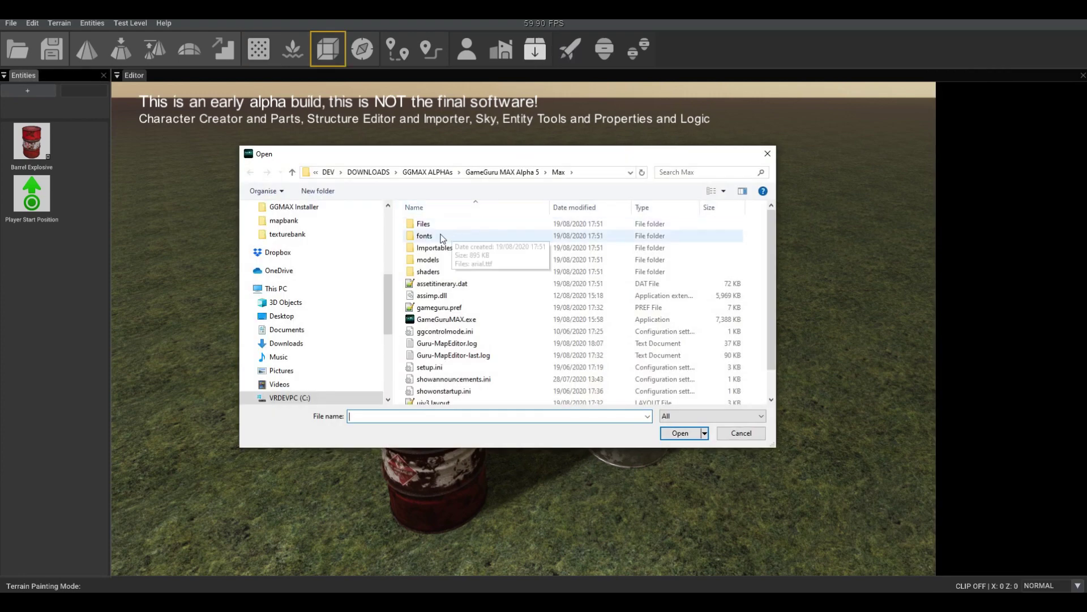
pyautogui.doubleClick(448, 247)
pyautogui.doubleClick(444, 231)
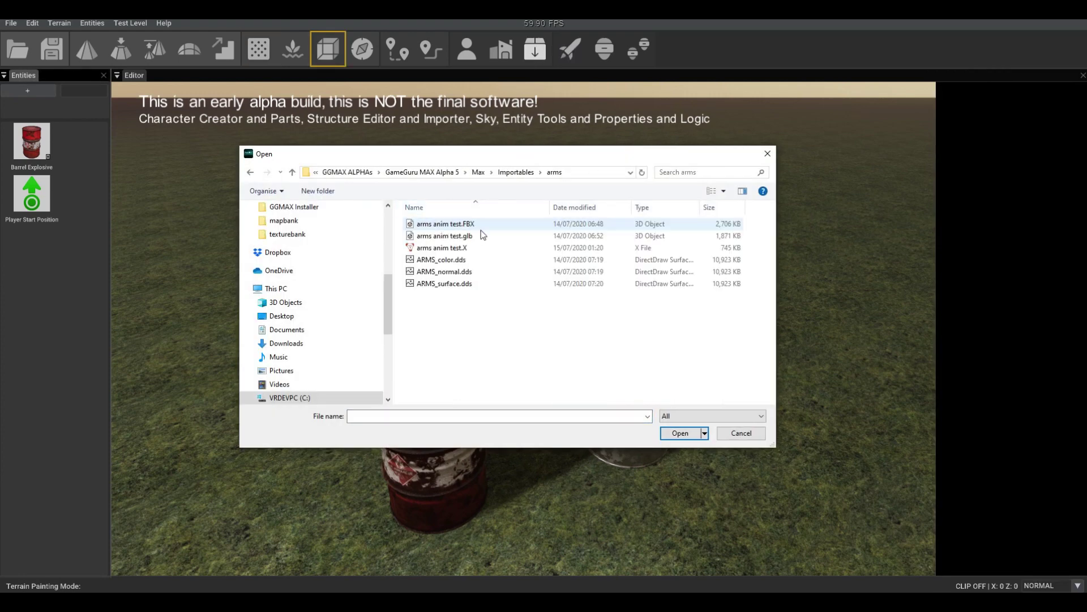
pyautogui.click(455, 249)
pyautogui.doubleClick(455, 249)
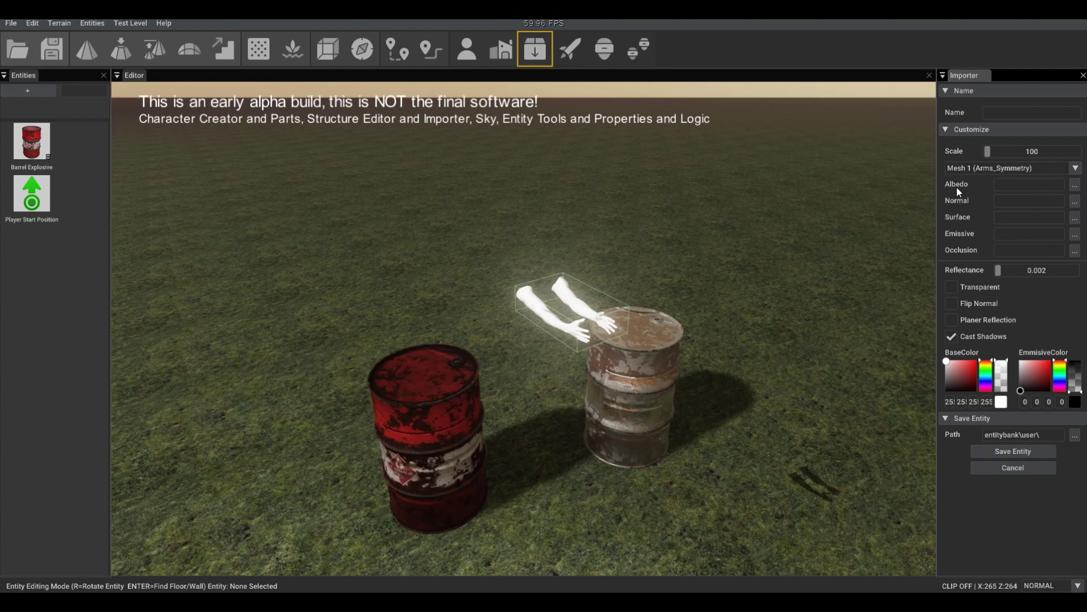
# Step: Assign ARMS_color, ARMS_normal and ARMS_surface as the mesh's albedo, normal and surface textures, and save the entity as "arms"
pyautogui.click(1075, 184)
pyautogui.doubleClick(489, 258)
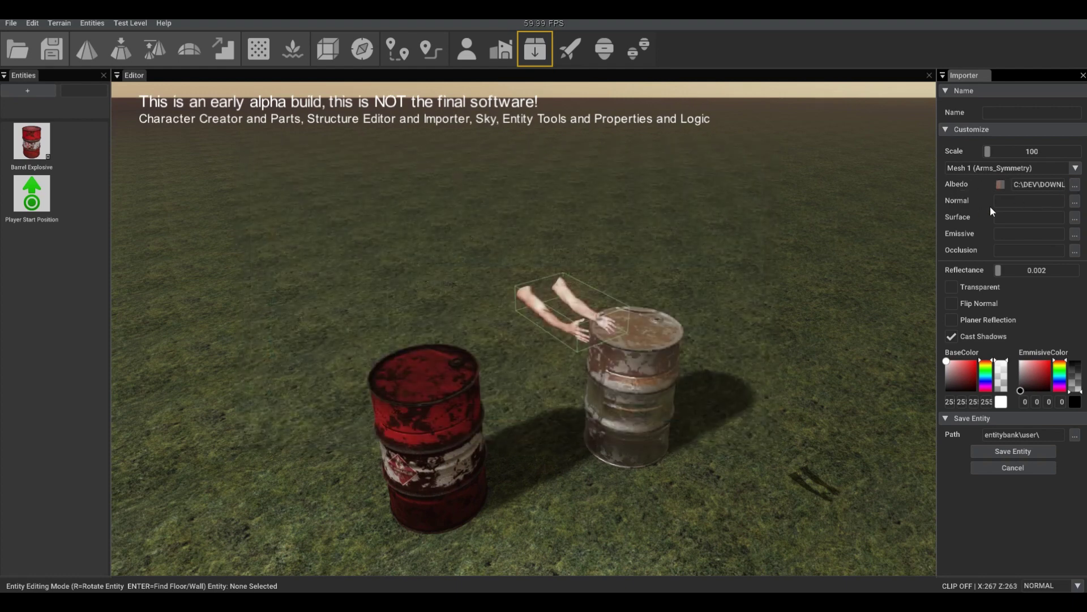
pyautogui.doubleClick(481, 268)
pyautogui.click(1075, 233)
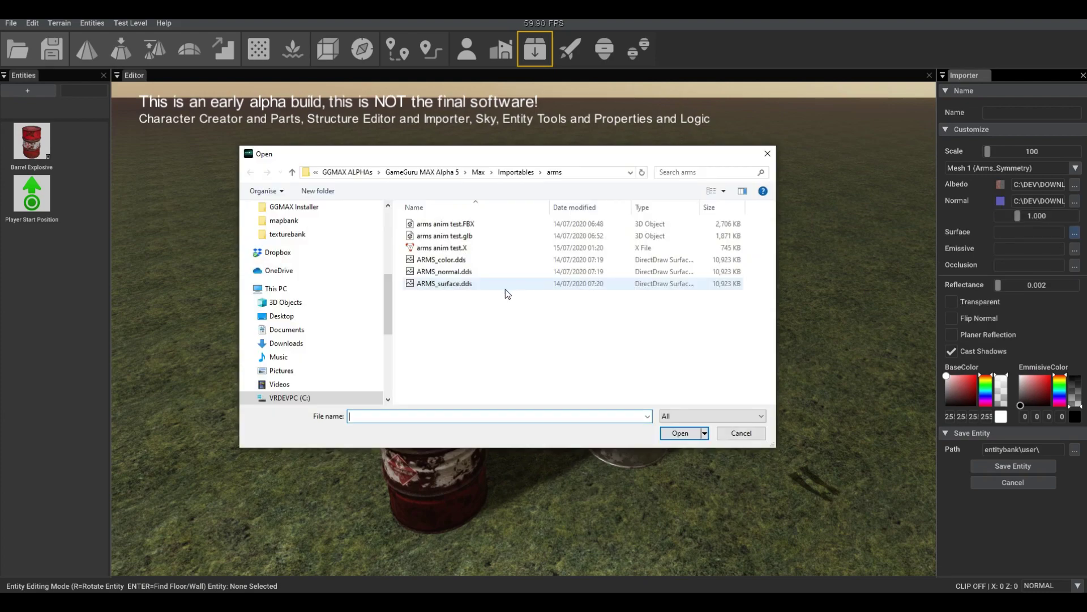
pyautogui.doubleClick(494, 287)
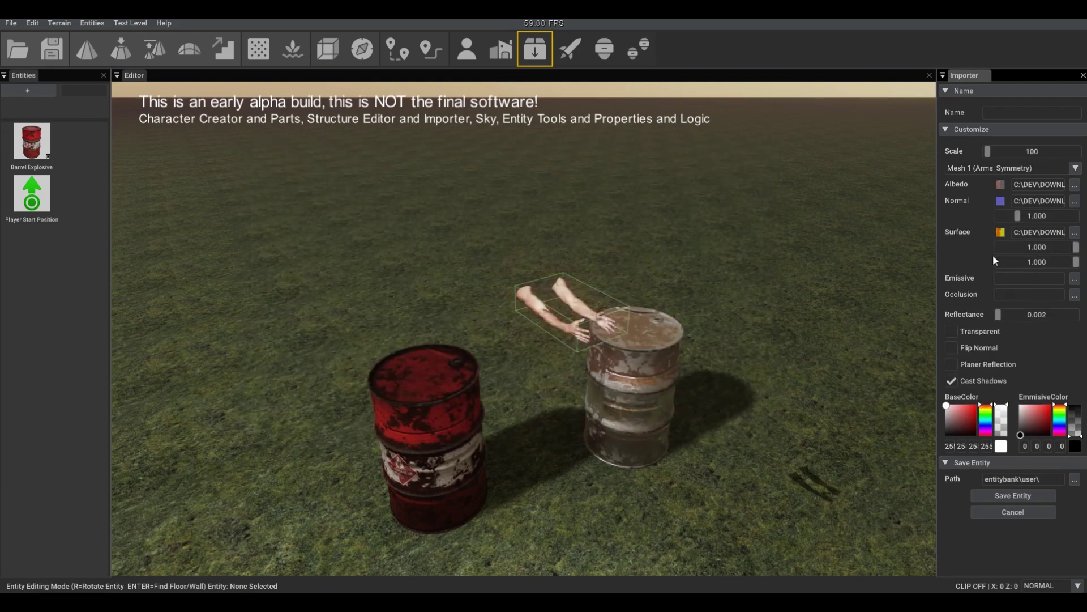
pyautogui.write('arms')
pyautogui.click(1011, 494)
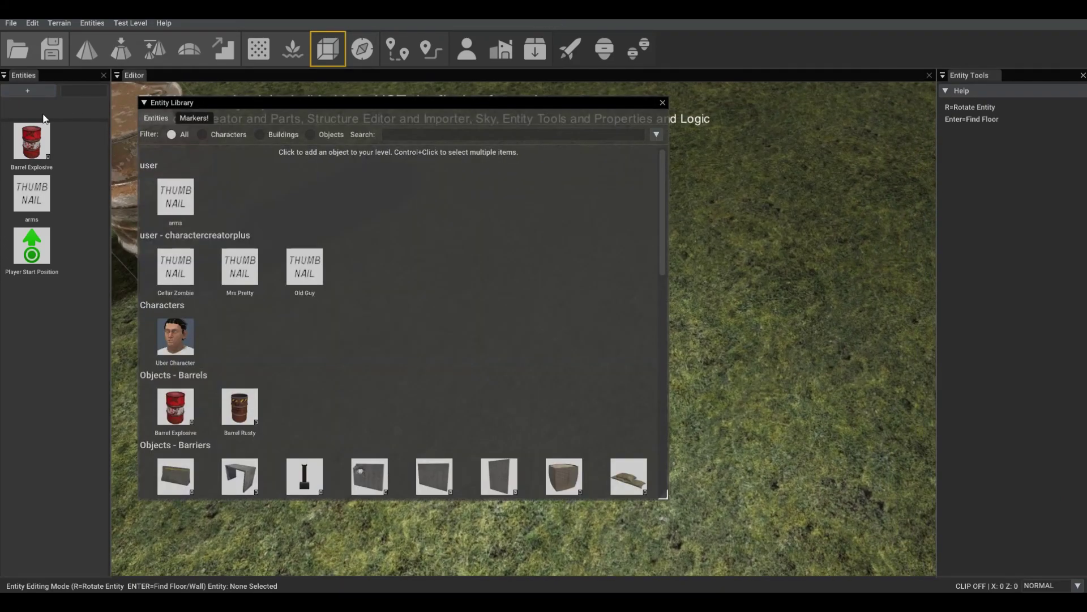
# Step: Add the arms entity from the user library to the ground beside the barrels and raise it to a height of about 672
pyautogui.click(176, 199)
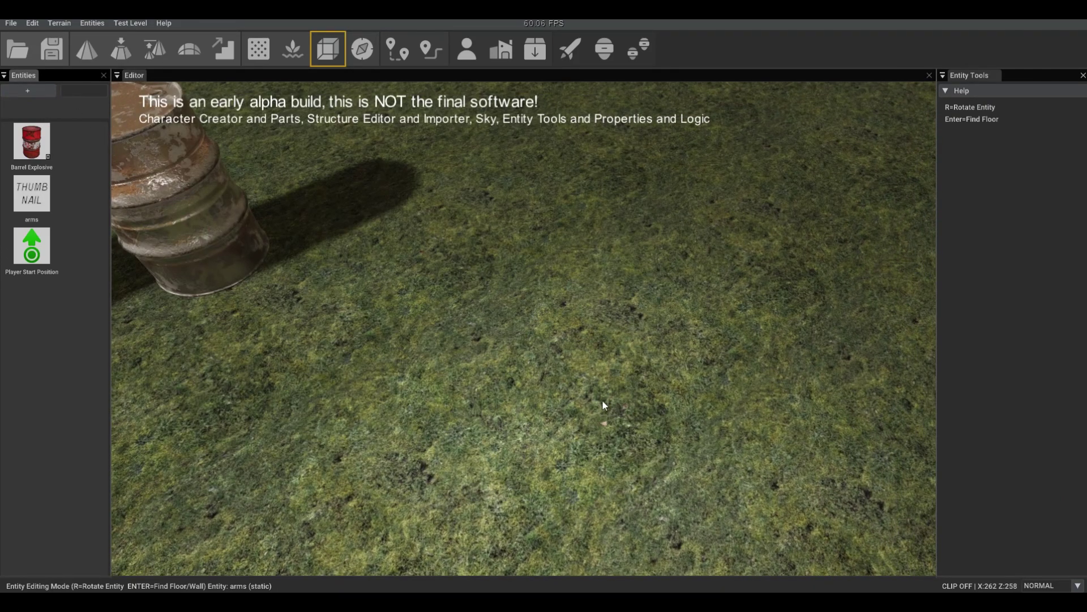
pyautogui.click(581, 398)
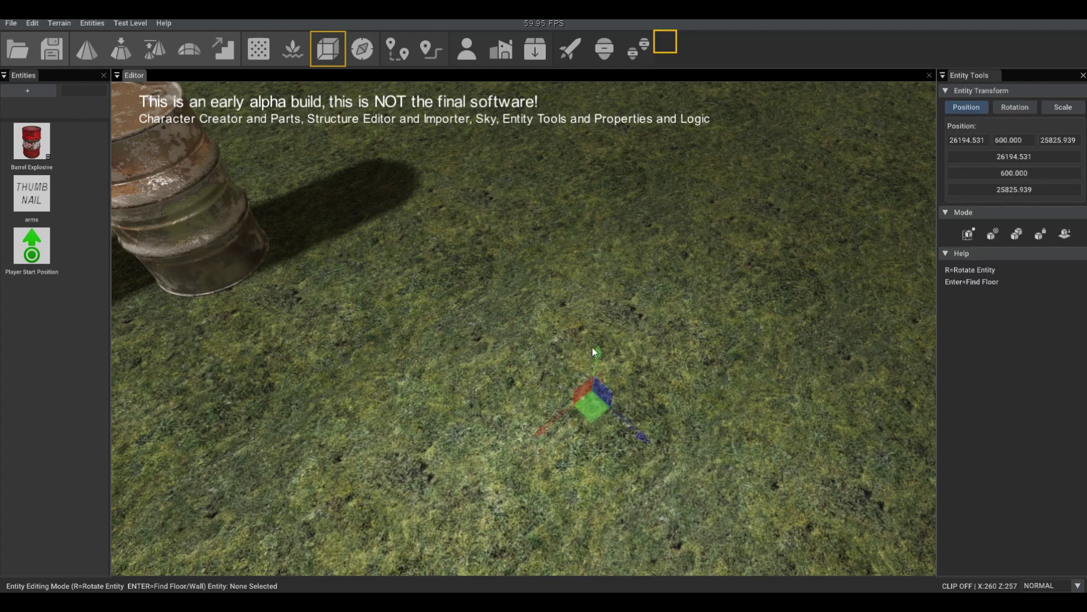
pyautogui.moveTo(593, 347); pyautogui.dragTo(605, 267)
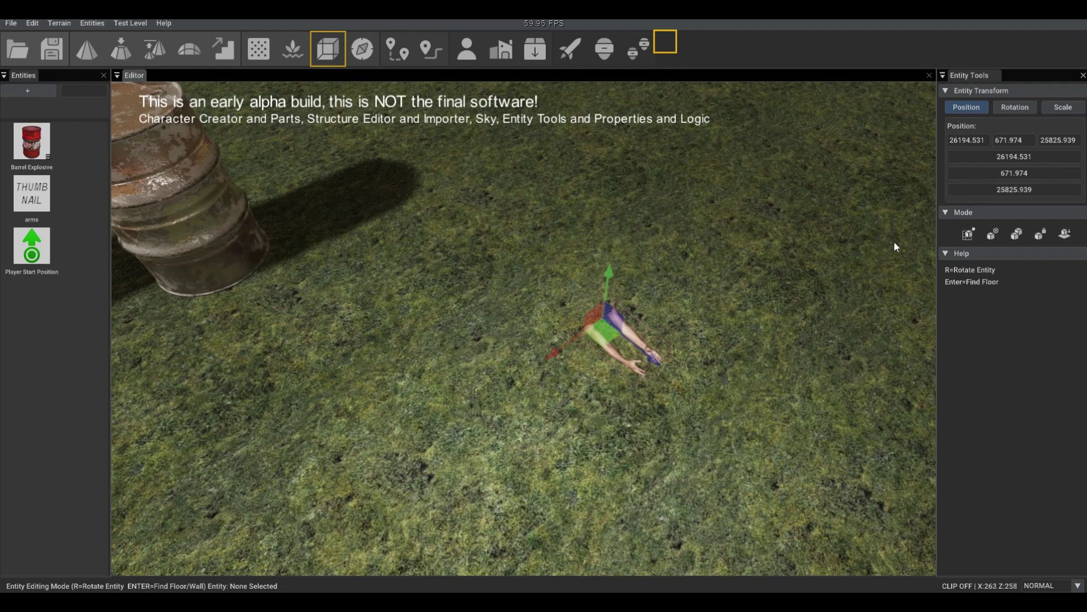
# Step: Open the arms entity's properties and assign the viewanimations.lua script as its behaviour
pyautogui.click(972, 234)
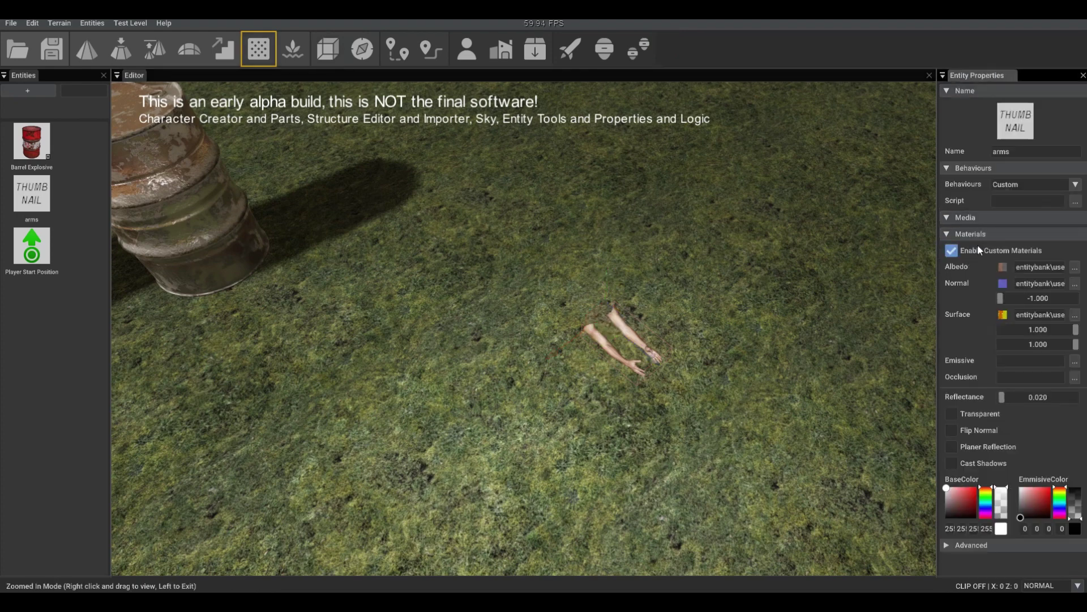
pyautogui.click(1079, 201)
pyautogui.click(539, 172)
pyautogui.scroll(-3, 529, 323)
pyautogui.doubleClick(466, 398)
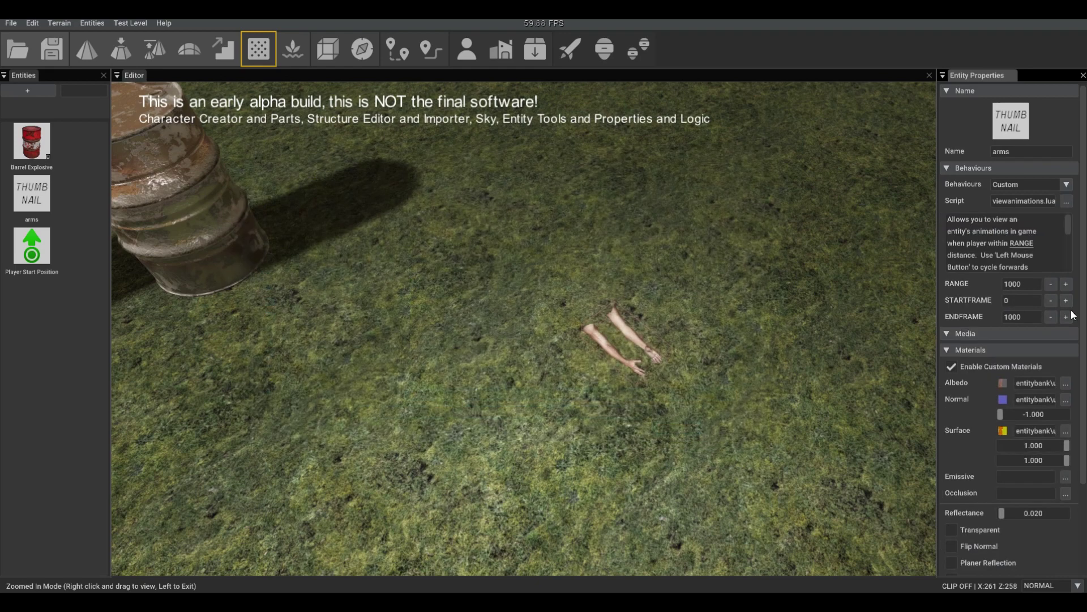
# Step: In the arms' advanced properties, turn physics off and set IsImmobile to Yes, then leave the properties
pyautogui.click(1005, 350)
pyautogui.click(998, 367)
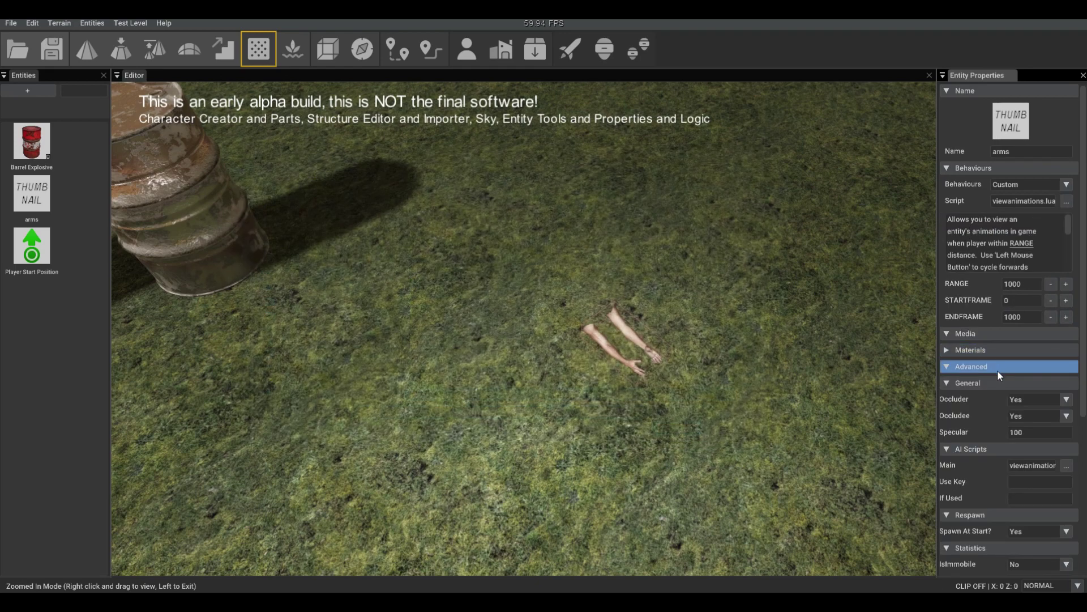
pyautogui.scroll(-3, 1008, 380)
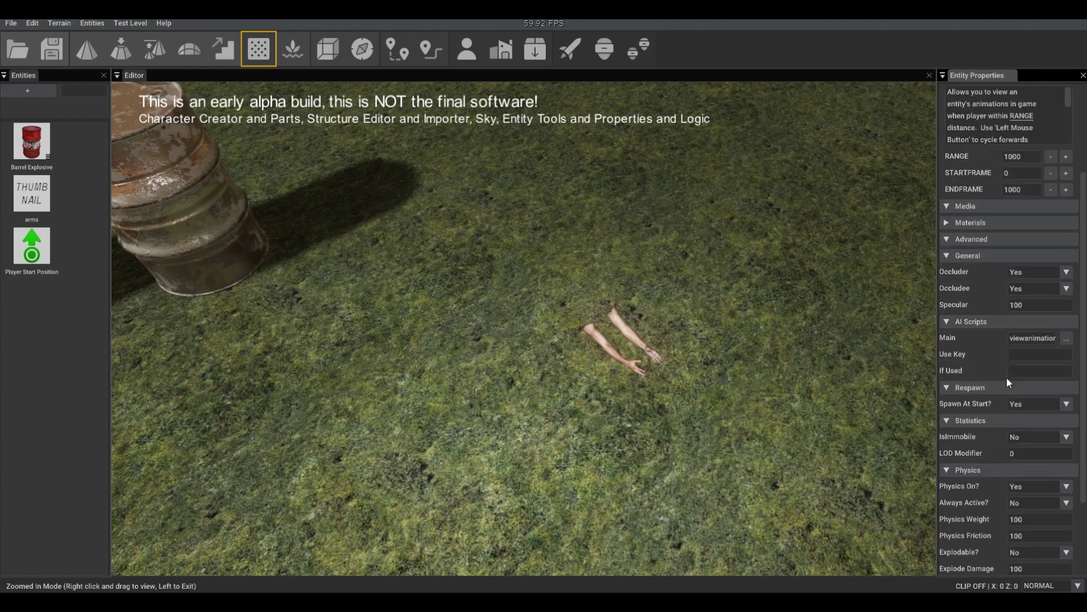
pyautogui.click(1033, 486)
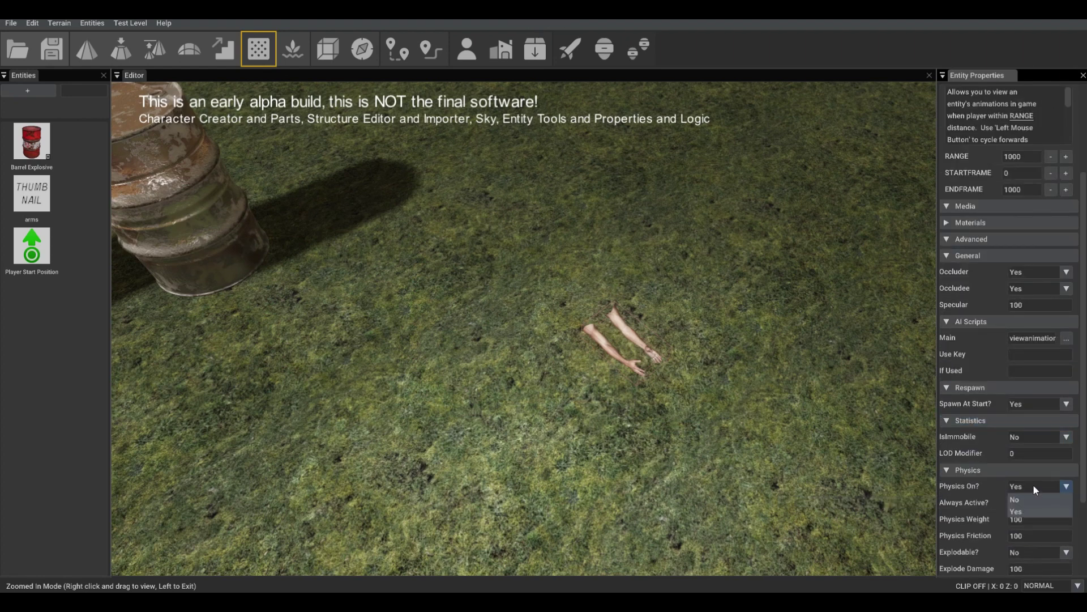
pyautogui.click(1028, 499)
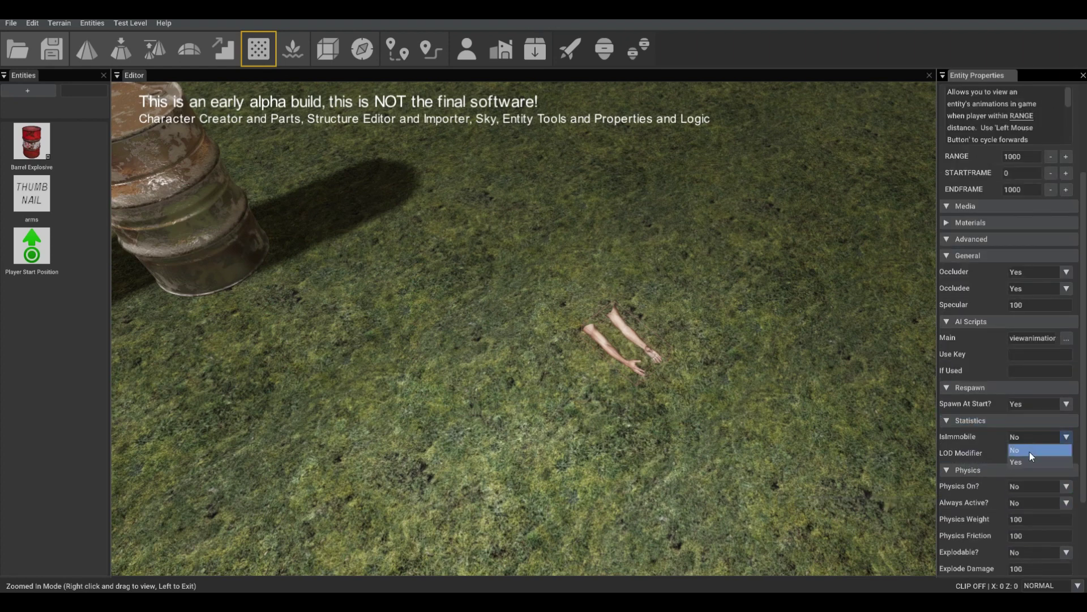
pyautogui.click(1028, 463)
pyautogui.click(794, 293)
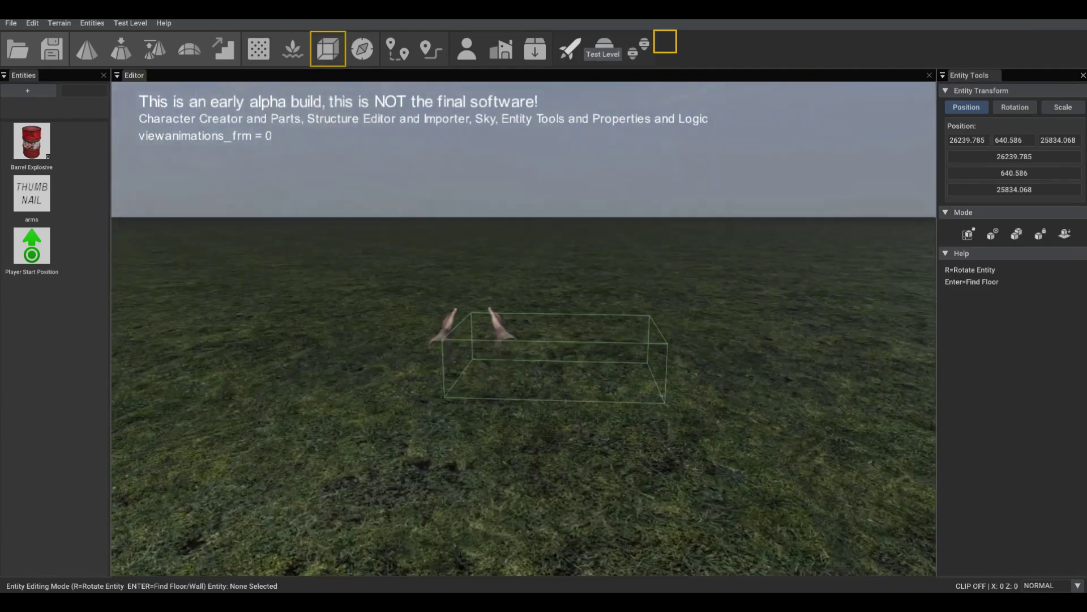
# Step: Test the level, walk up to the arms to watch their animation, and return to the editor with the barrels in view
pyautogui.press('w')
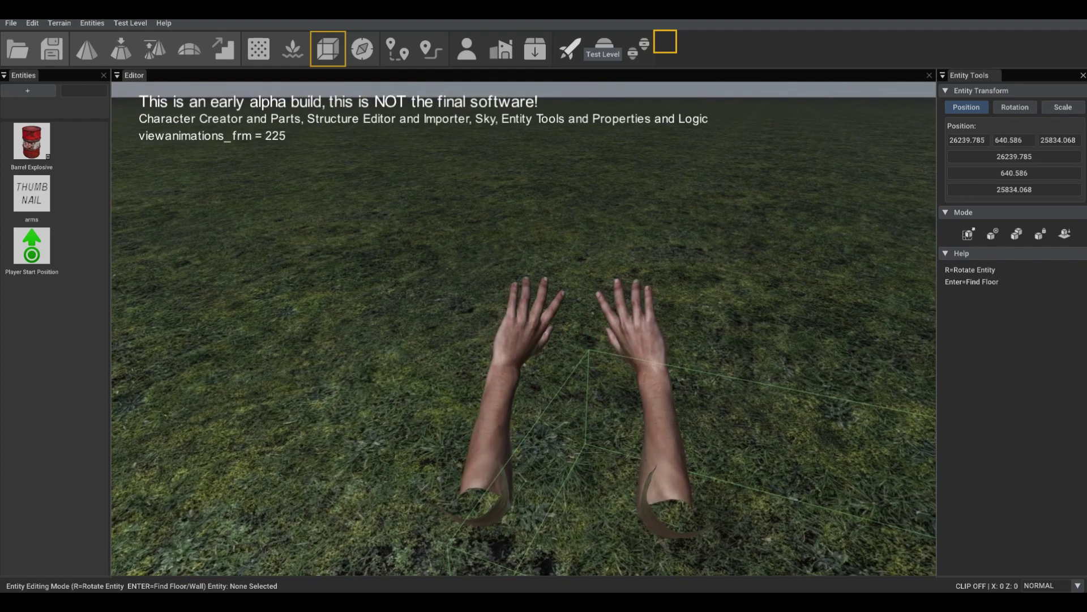
pyautogui.press('Escape')
pyautogui.moveTo(520, 333); pyautogui.dragTo(379, 321, button='right')
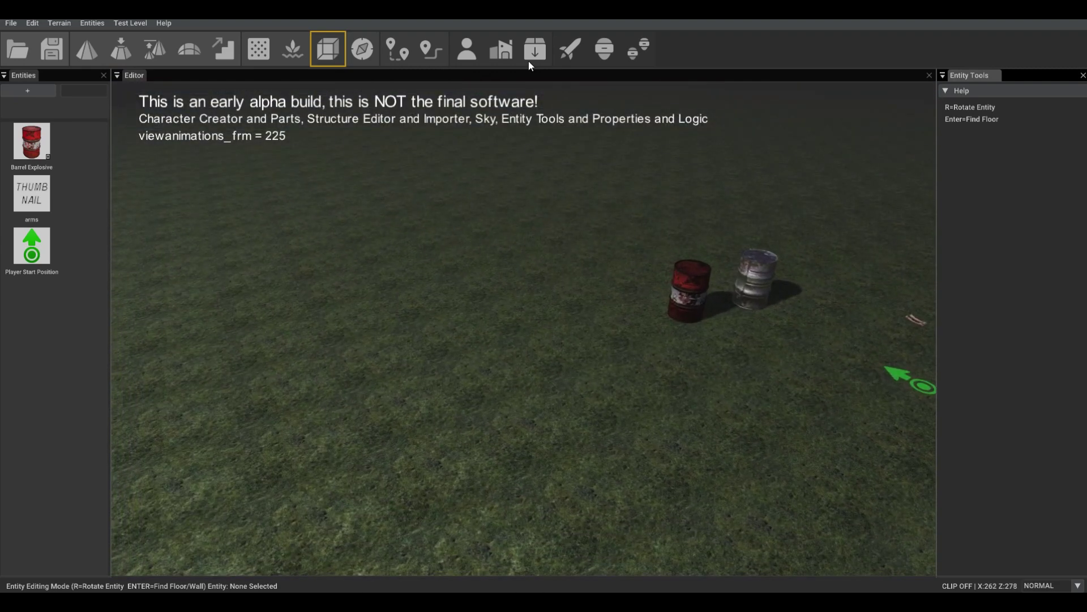
# Step: Start a new character in the Character Creator with type Zombie Male and hair set to None
pyautogui.click(470, 52)
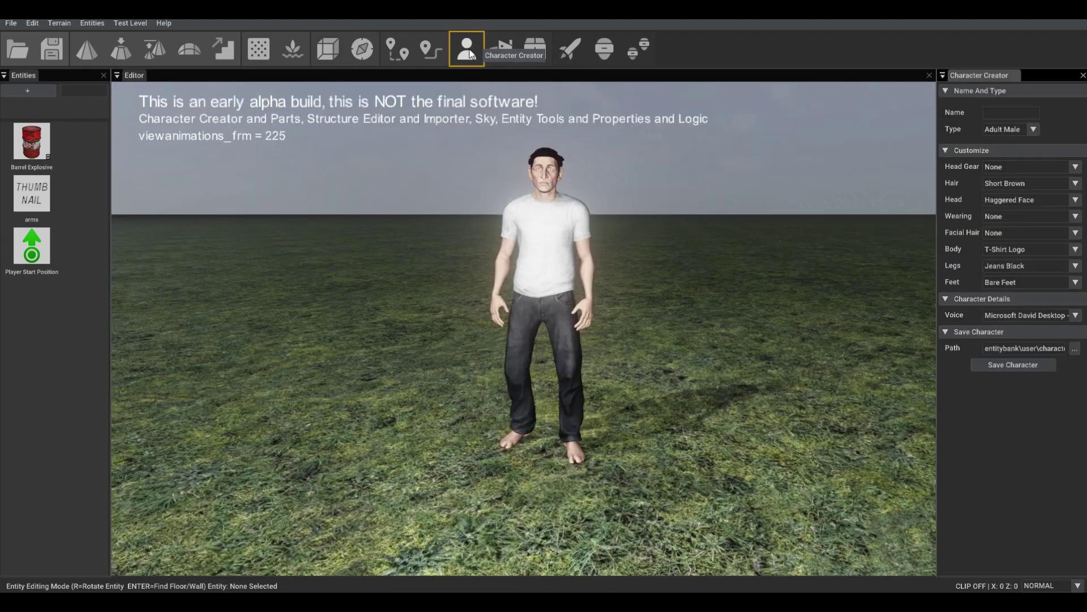
pyautogui.click(1020, 132)
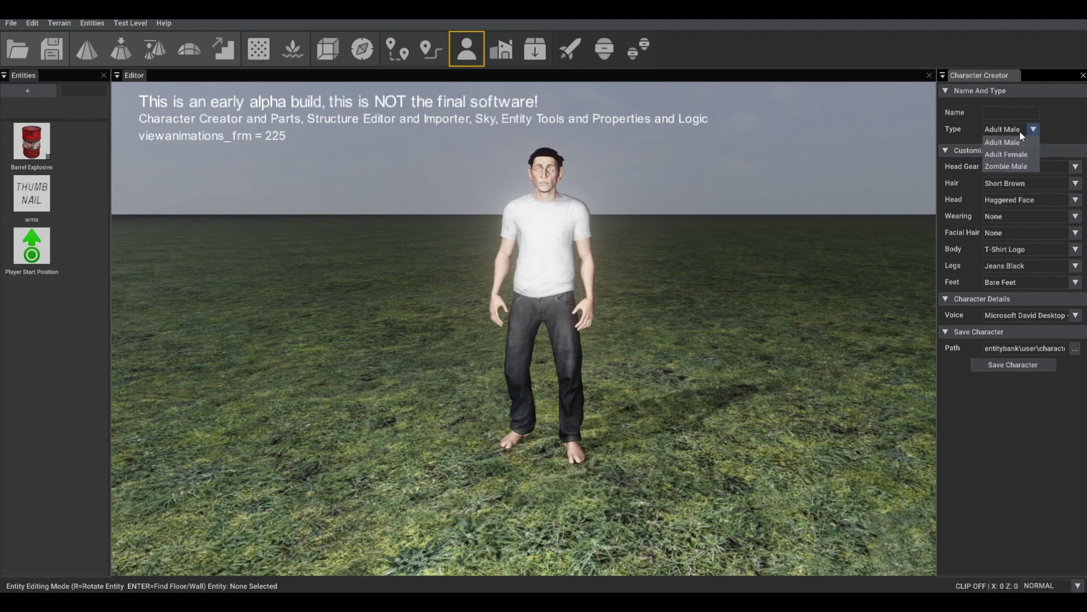
pyautogui.click(1021, 165)
pyautogui.moveTo(723, 292); pyautogui.dragTo(726, 267, button='right')
pyautogui.press('w')
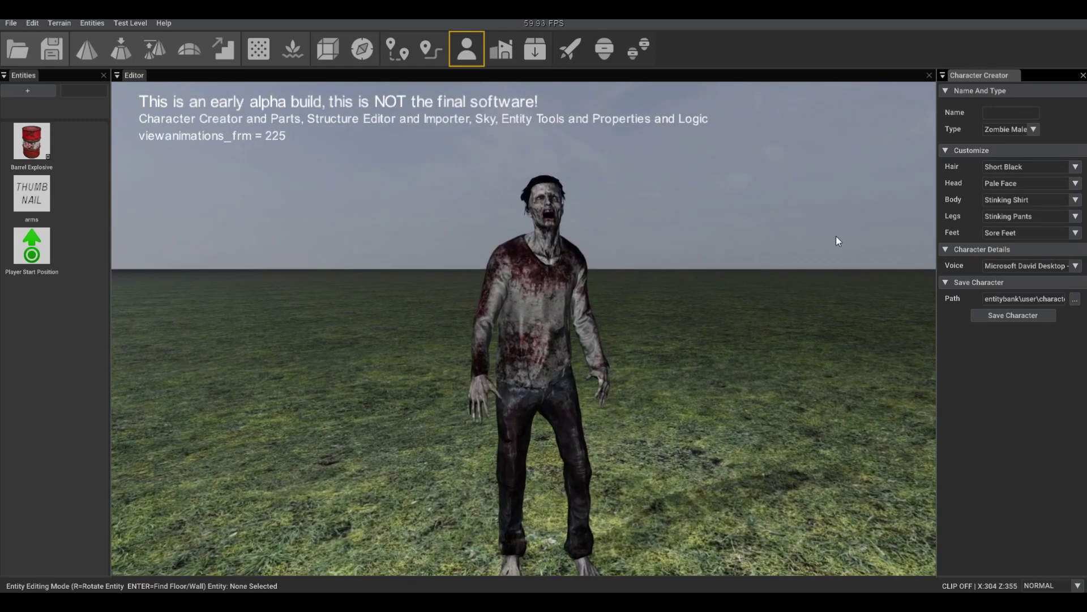
pyautogui.click(1019, 167)
pyautogui.click(1005, 179)
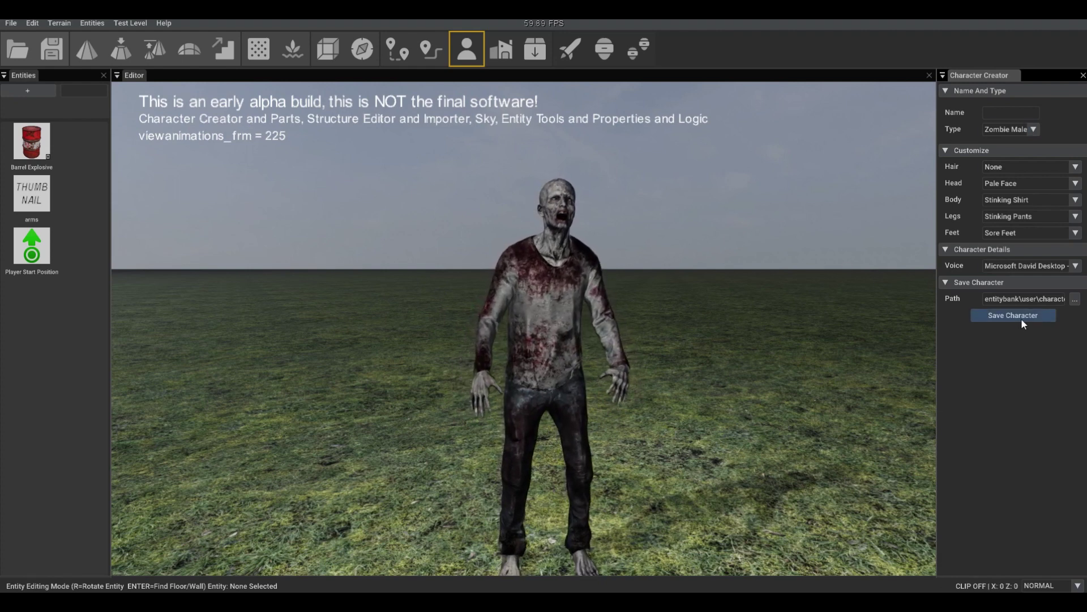
# Step: Name the zombie character "mr zombie" and save it
pyautogui.click(1009, 116)
pyautogui.write('mr')
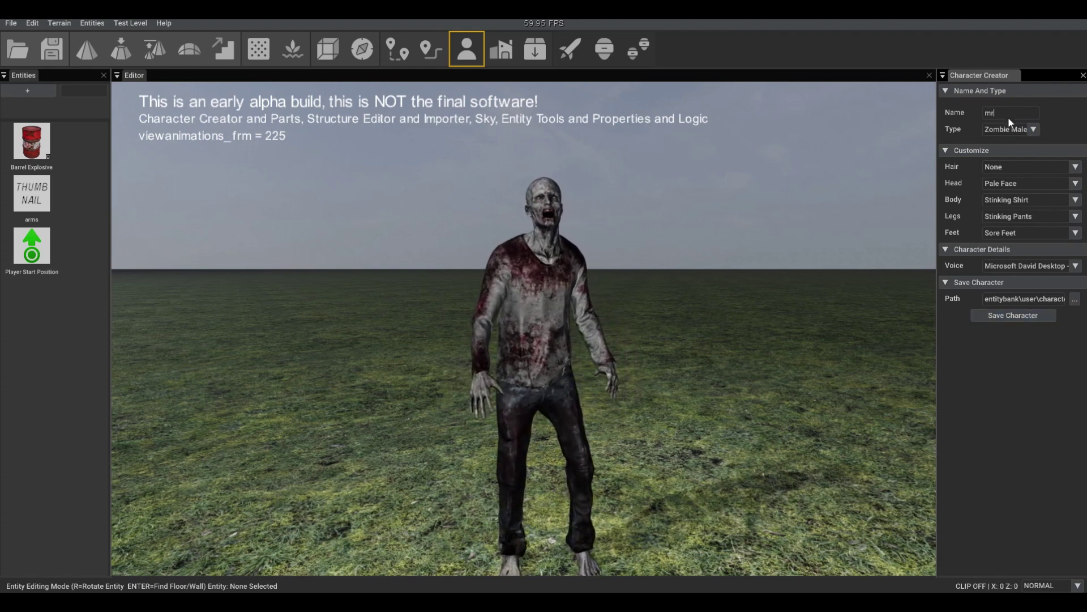
pyautogui.write(' zombie')
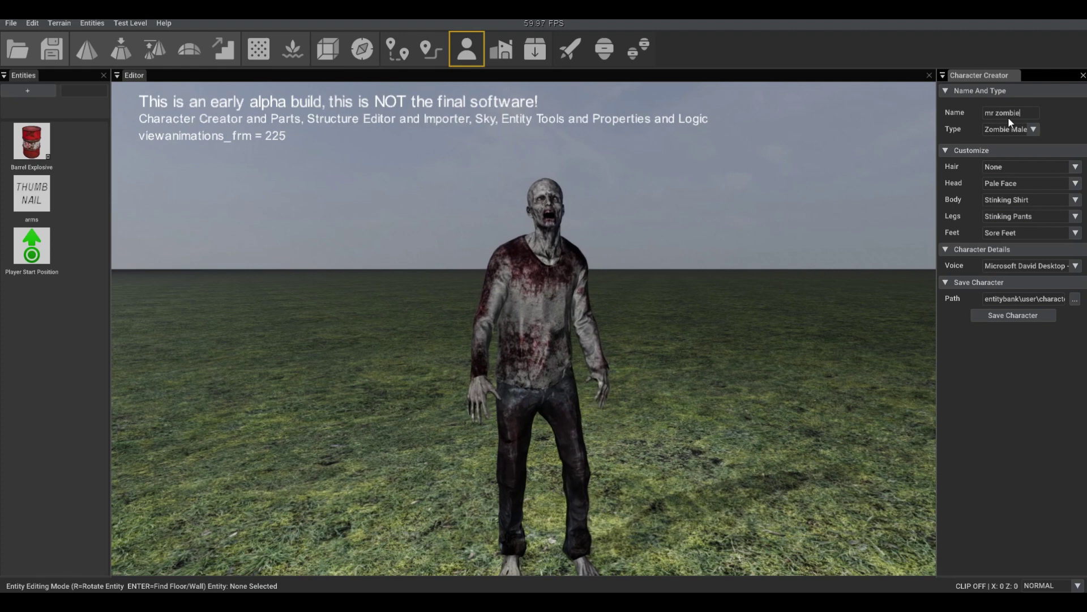
pyautogui.click(1017, 315)
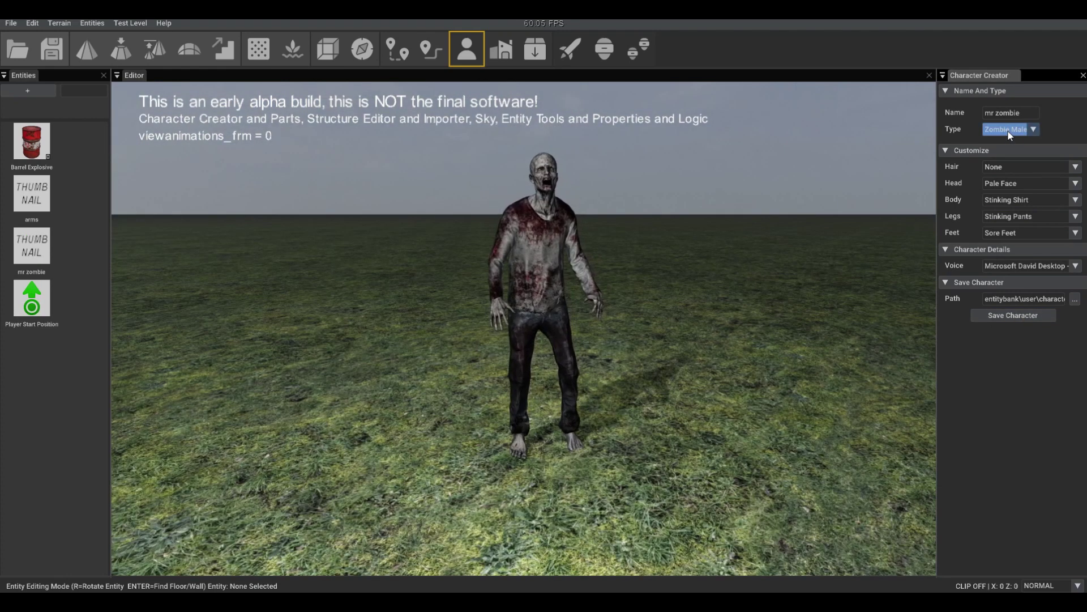
# Step: Change the character type to Adult Male and dress it in T-Shirt Logo, Jeans Red and Shoes Green
pyautogui.click(1008, 129)
pyautogui.click(1011, 145)
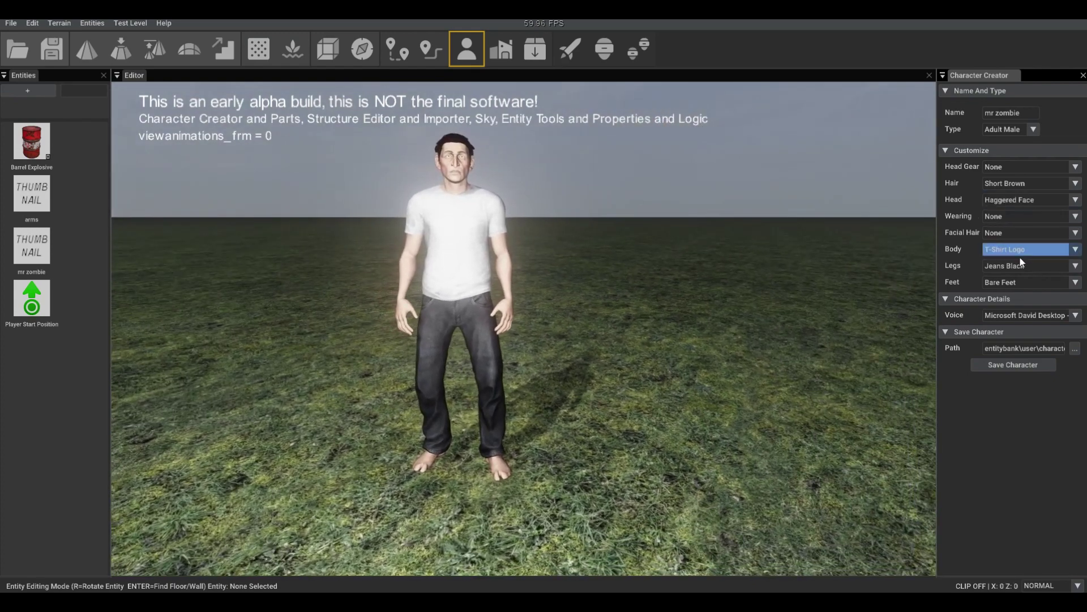
pyautogui.click(1020, 251)
pyautogui.click(1015, 284)
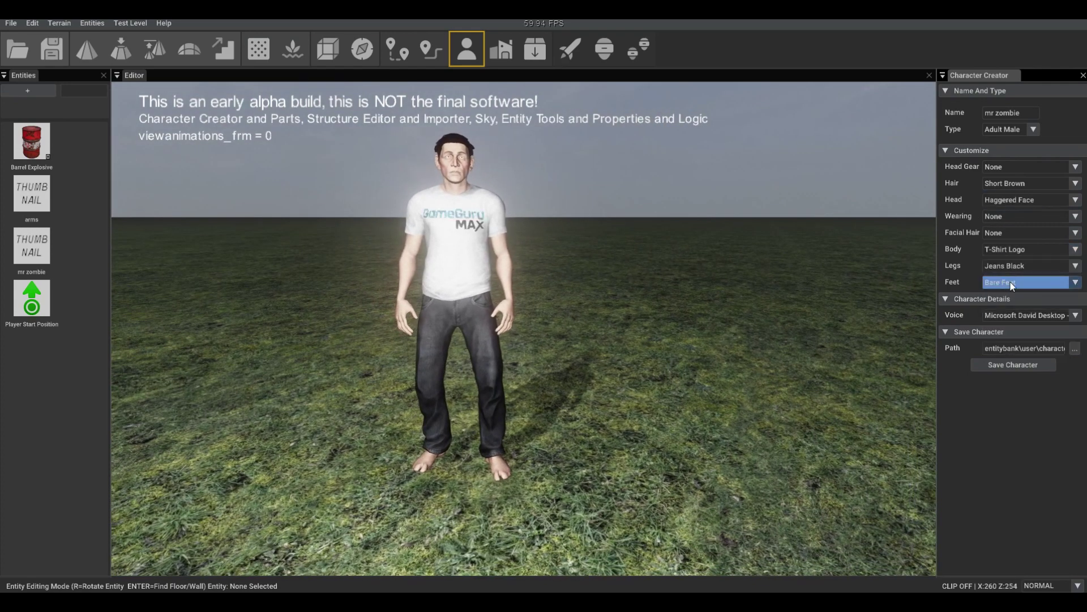
pyautogui.click(1014, 285)
pyautogui.click(1009, 354)
pyautogui.click(1021, 252)
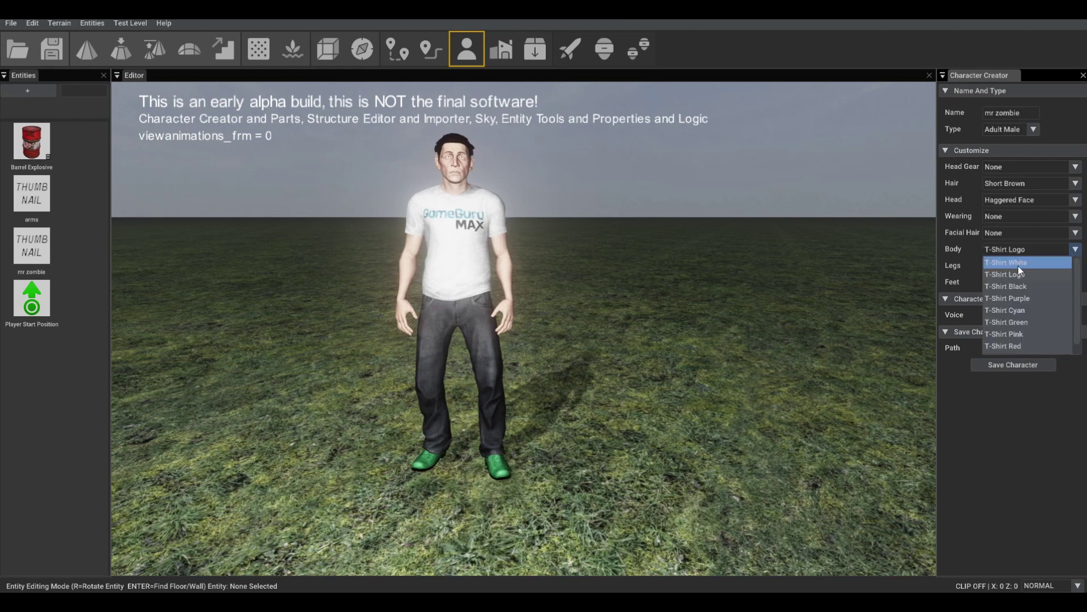
pyautogui.click(1018, 273)
pyautogui.click(1012, 267)
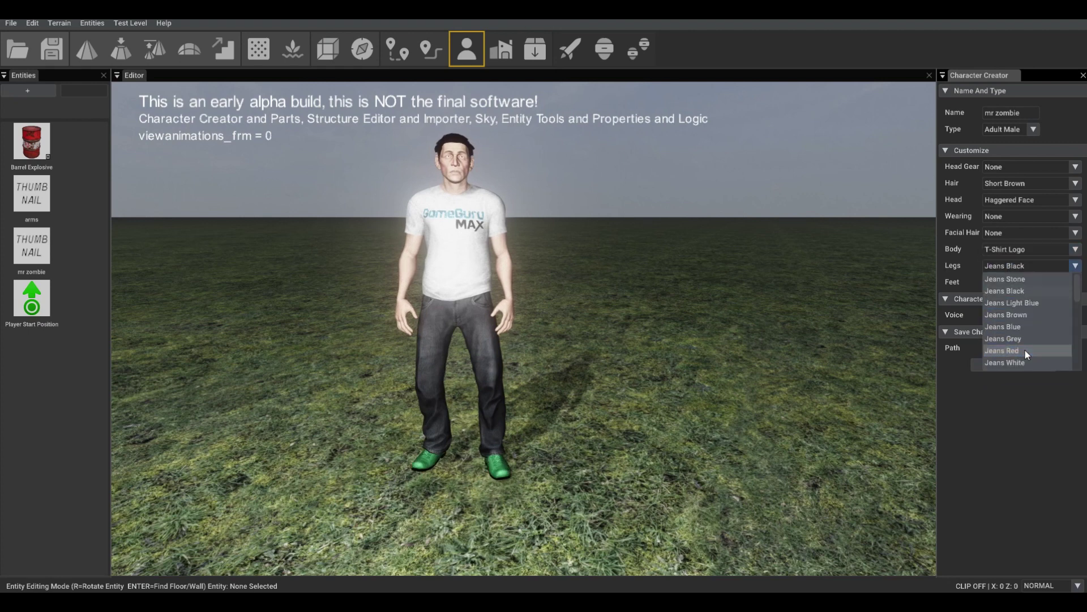
pyautogui.press('Return')
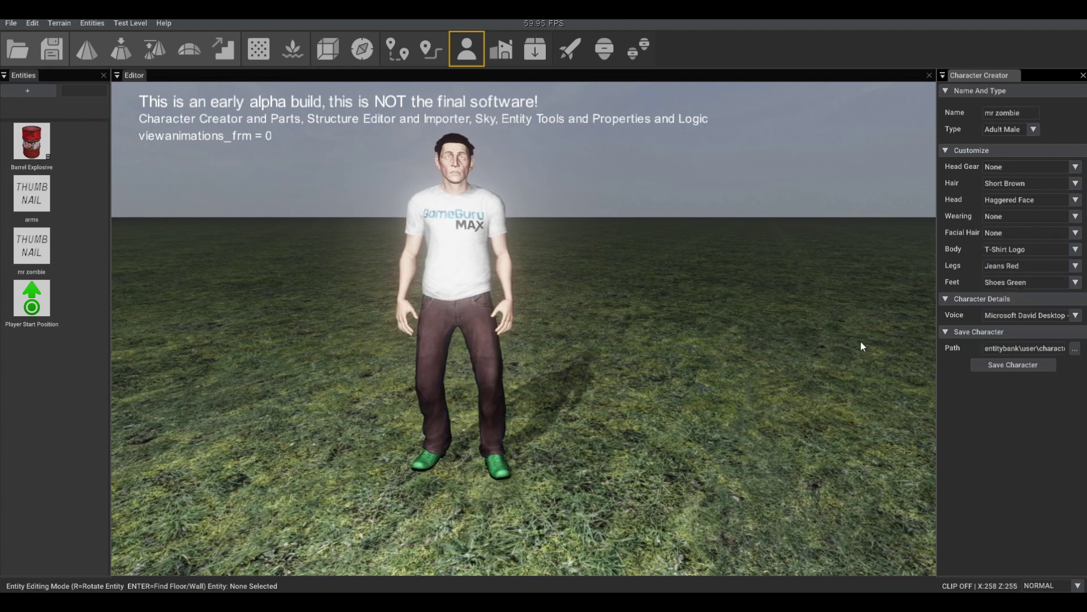
# Step: Set the male character's hair to None and head gear to Hat Blue, and save it as "mr bob"
pyautogui.click(1014, 183)
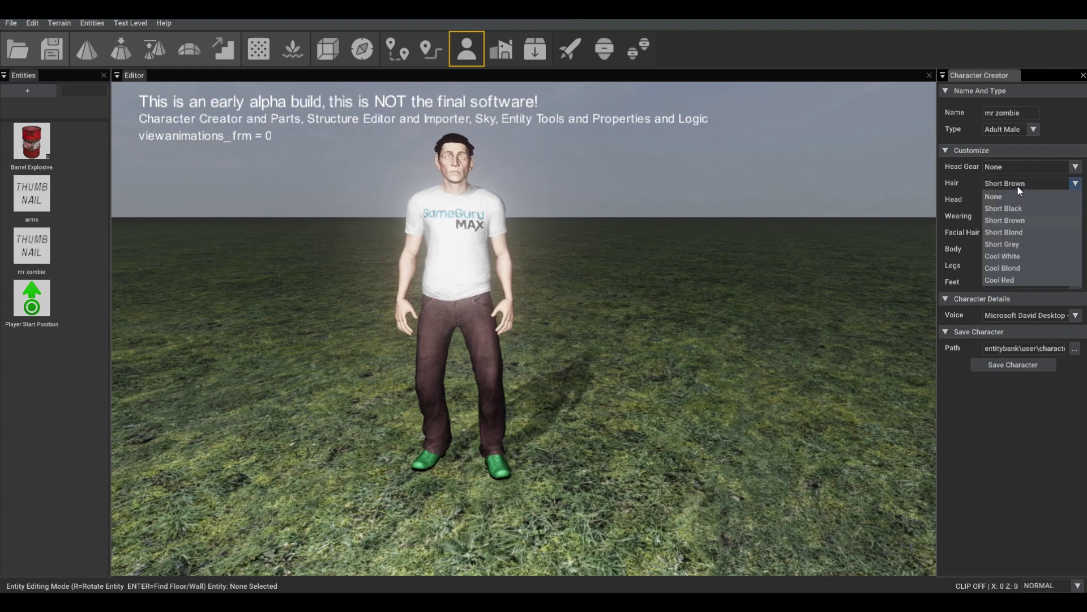
pyautogui.click(990, 197)
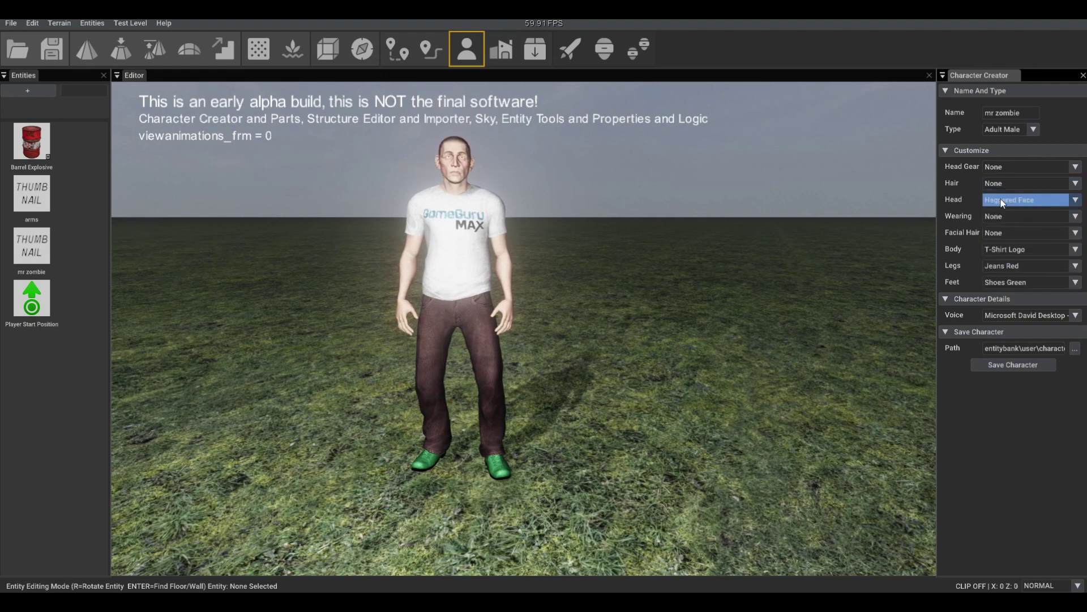
pyautogui.click(1005, 199)
pyautogui.click(1019, 166)
pyautogui.press('Return')
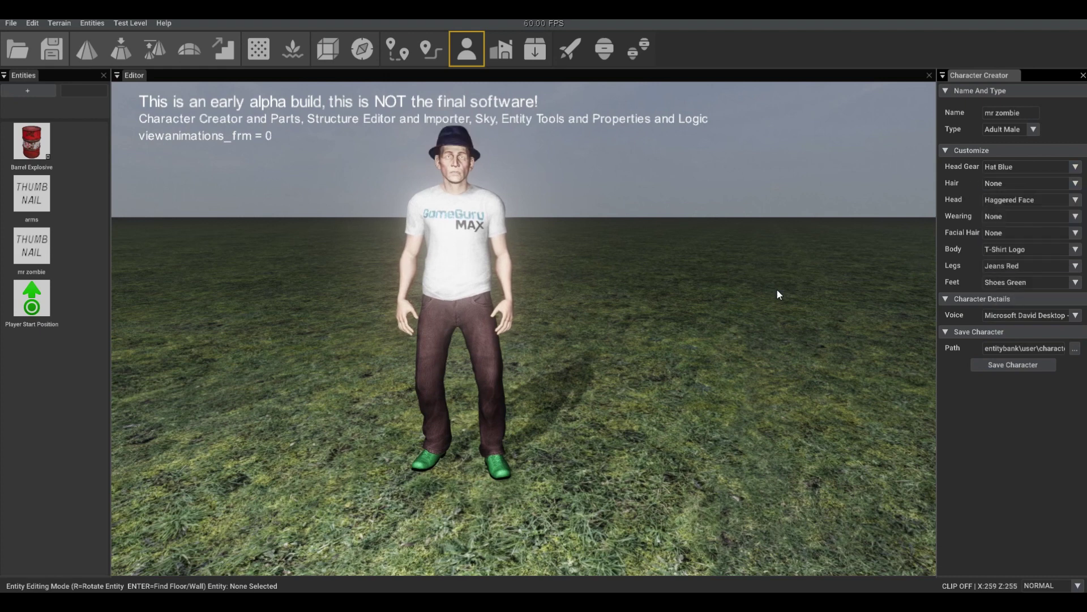
pyautogui.write('mr bob')
pyautogui.click(1008, 365)
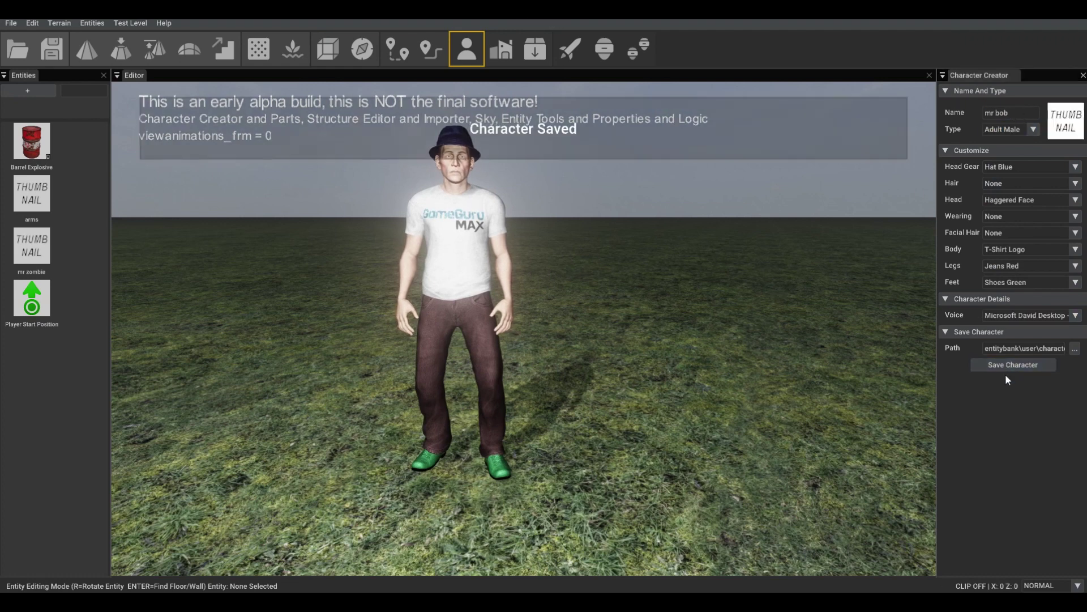
# Step: Leave the Character Creator, pick mr bob from the Entity Library and place the character on the grass near the barrels
pyautogui.click(1083, 75)
pyautogui.click(28, 90)
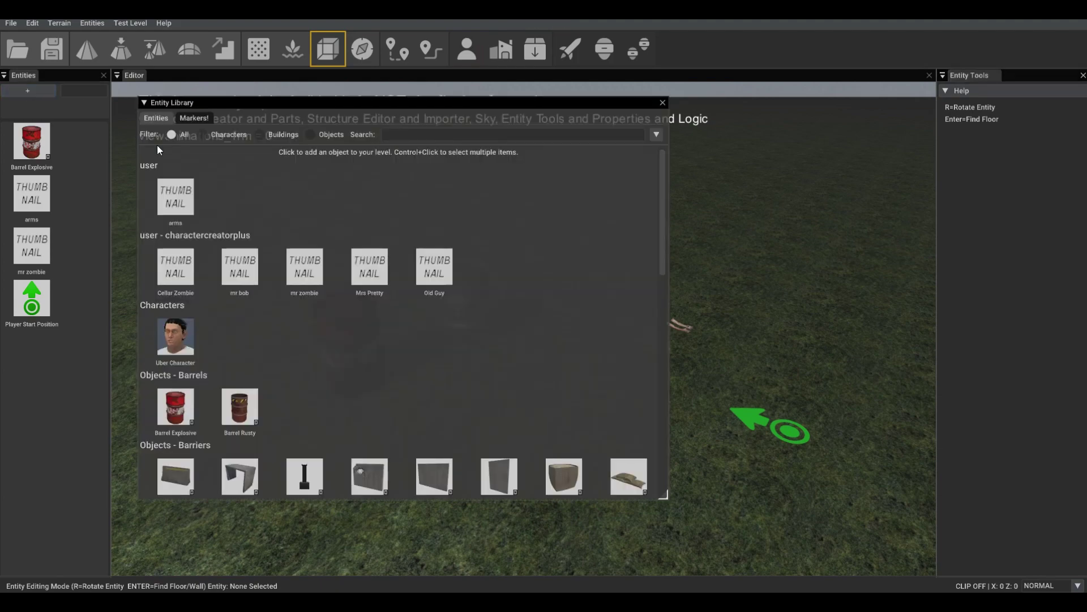
pyautogui.click(240, 266)
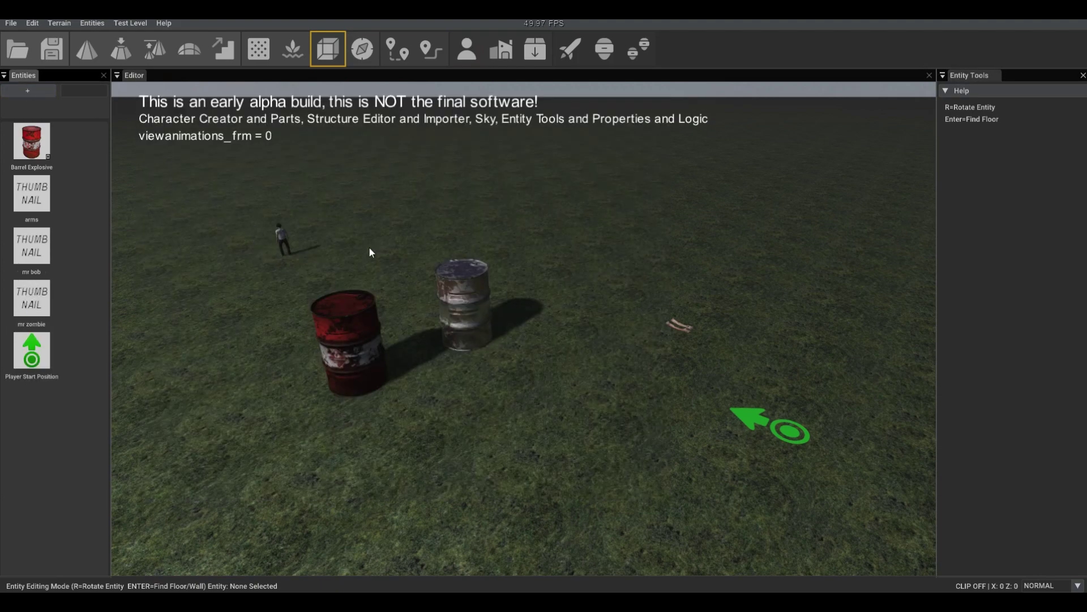
pyautogui.click(508, 443)
# Step: Examine the placed mr bob character and its surroundings from several viewpoints
pyautogui.moveTo(508, 443); pyautogui.dragTo(628, 475, button='right')
pyautogui.press('w')
pyautogui.press('w')
pyautogui.press('w')
pyautogui.press('s')
pyautogui.press('w')
pyautogui.press('s')
pyautogui.press('w')
pyautogui.moveTo(743, 421); pyautogui.dragTo(629, 470, button='right')
pyautogui.scroll(-10, 738, 364)
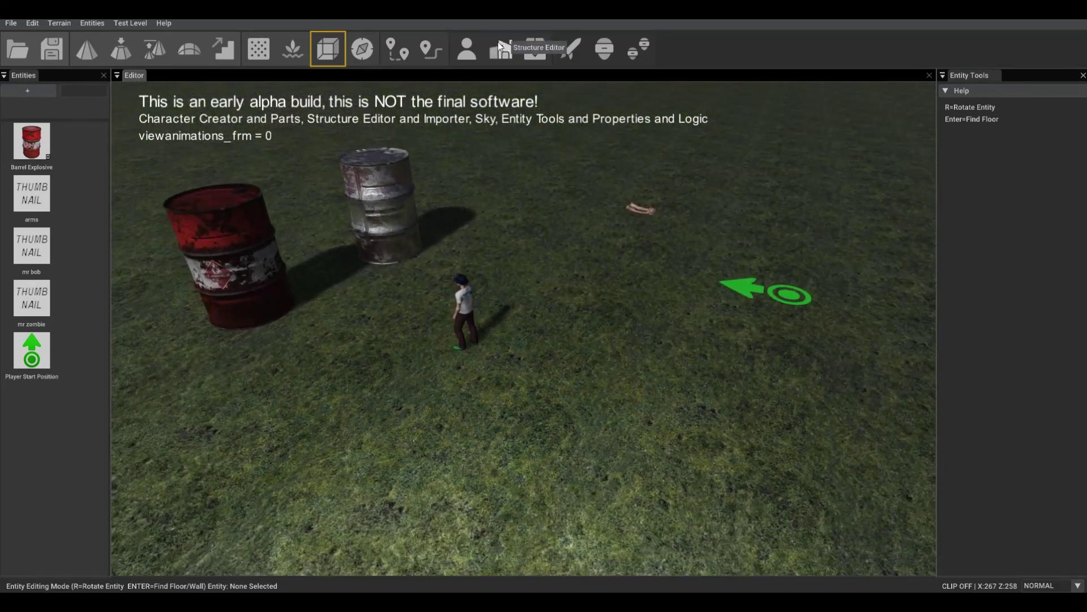
# Step: Place a new structure site on the grass near the player start and lay a three-by-three floor in the near-black texture
pyautogui.click(502, 48)
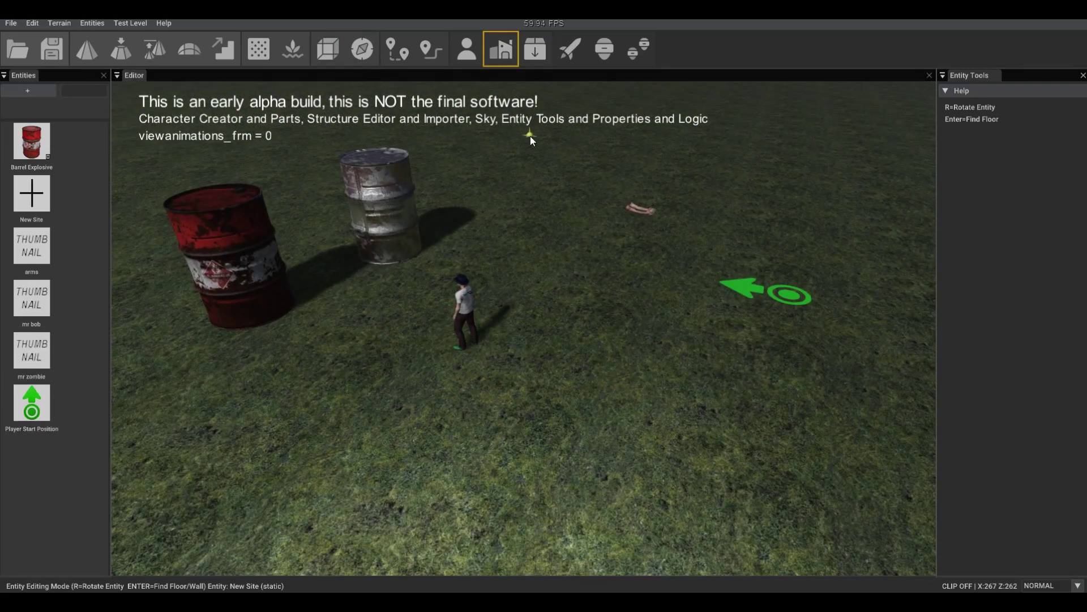
pyautogui.press('d')
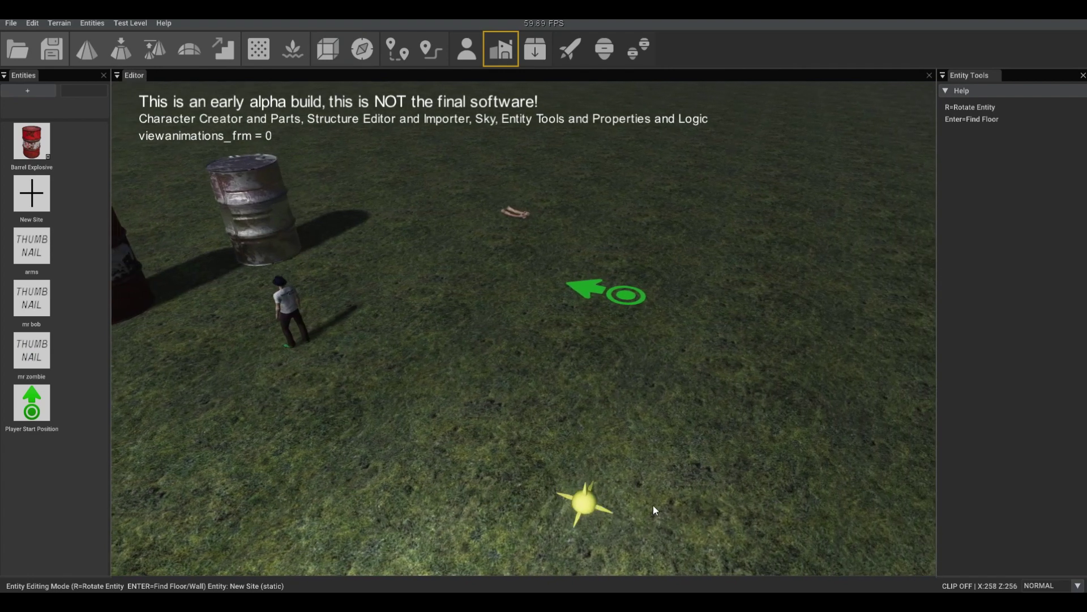
pyautogui.click(614, 258)
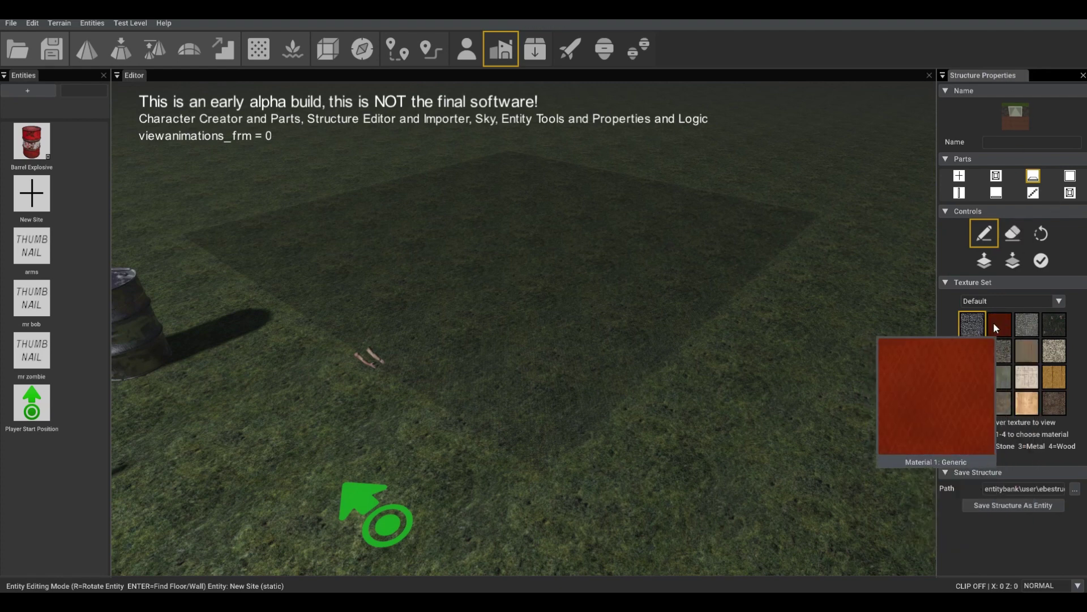
pyautogui.click(1052, 318)
pyautogui.moveTo(525, 423)
pyautogui.mouseDown()
pyautogui.moveTo(465, 379)
pyautogui.moveTo(595, 335)
pyautogui.moveTo(499, 373)
pyautogui.moveTo(457, 332)
pyautogui.moveTo(541, 311)
pyautogui.mouseUp()
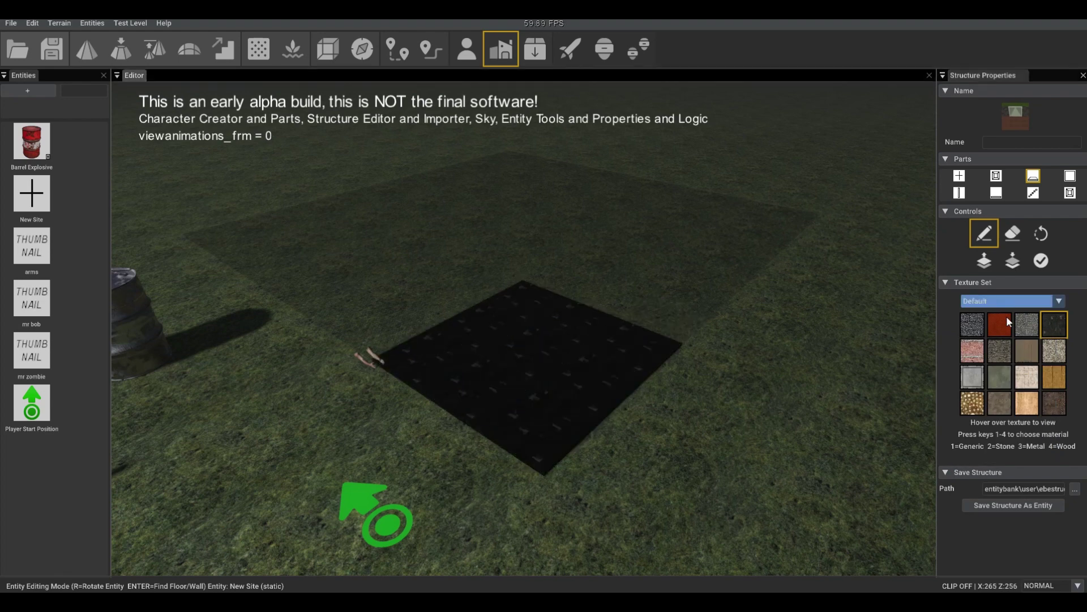
# Step: Build walls with the weathered brick texture along the two back edges of the dark floor
pyautogui.click(1004, 347)
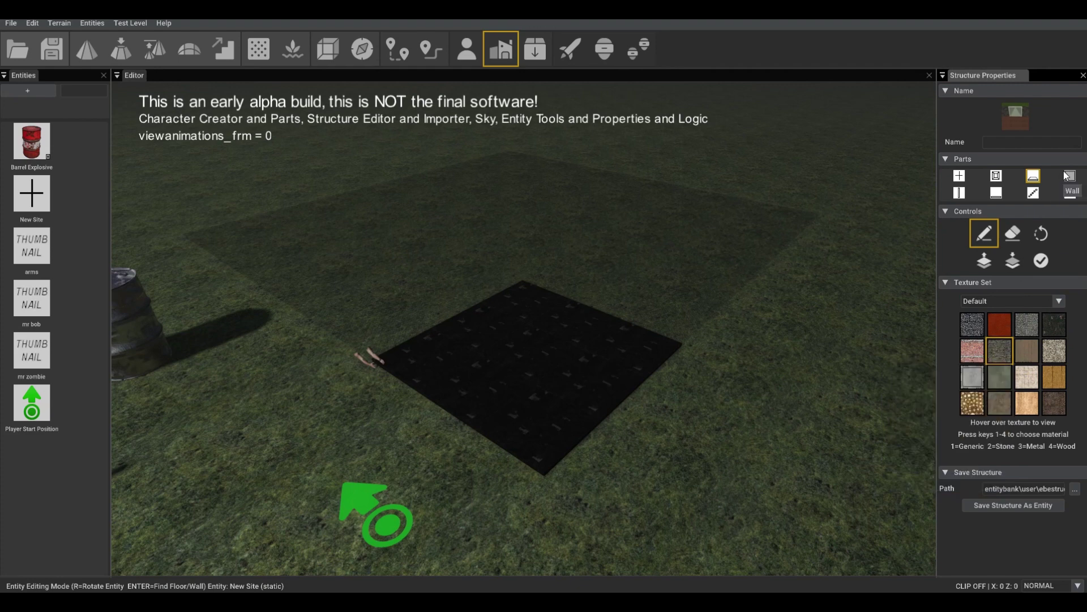
pyautogui.click(453, 355)
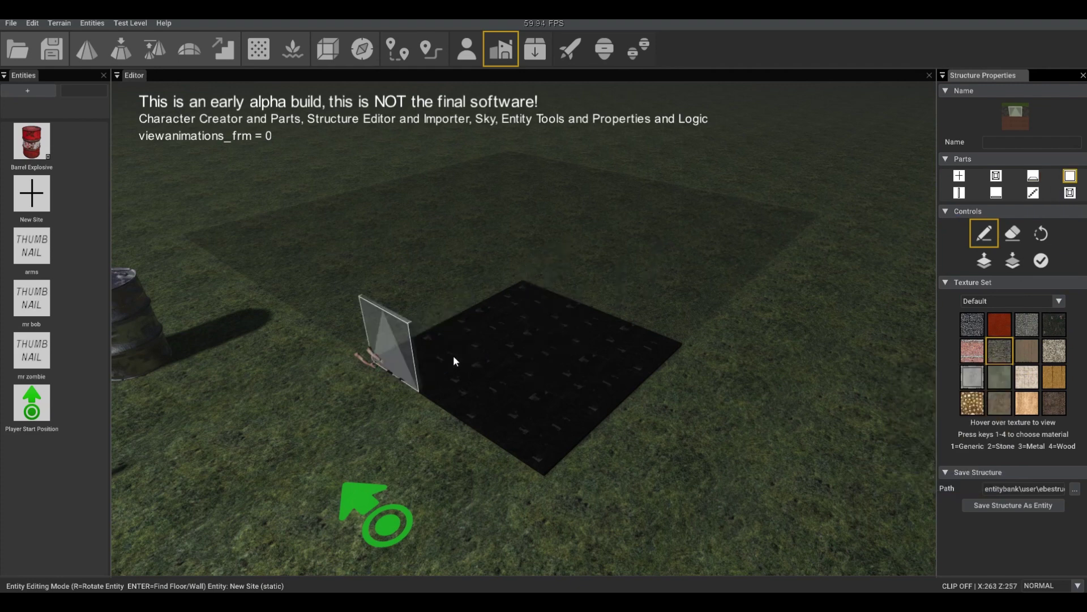
pyautogui.moveTo(476, 333)
pyautogui.mouseDown()
pyautogui.moveTo(518, 301)
pyautogui.moveTo(621, 347)
pyautogui.mouseUp()
pyautogui.press('w')
pyautogui.moveTo(584, 384); pyautogui.dragTo(563, 378, button='right')
pyautogui.press('s')
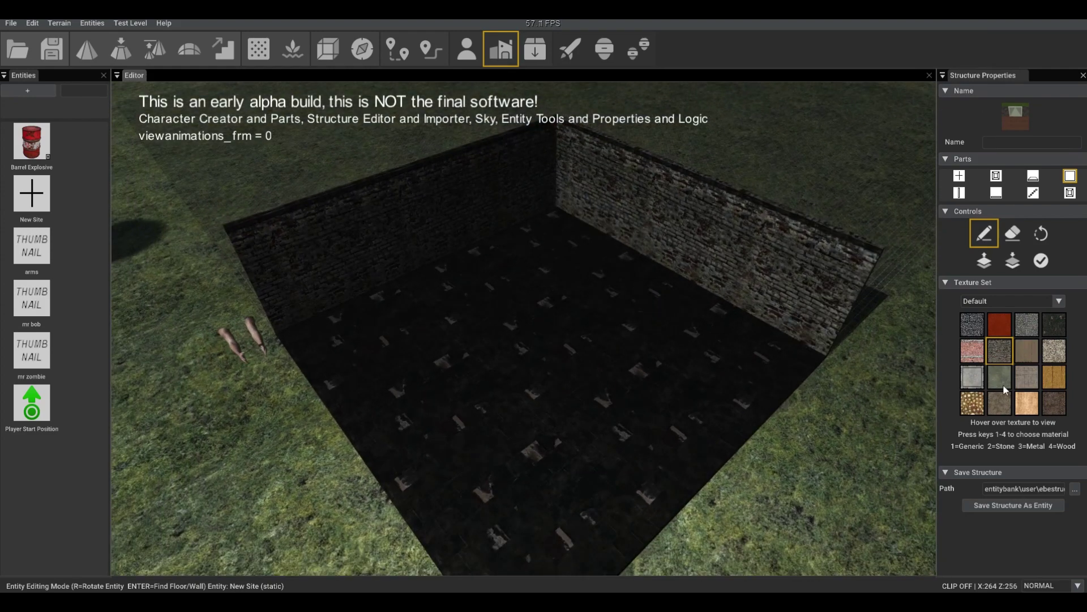
# Step: Place a staircase with the brown wood plank texture in the centre of the floor
pyautogui.click(1032, 193)
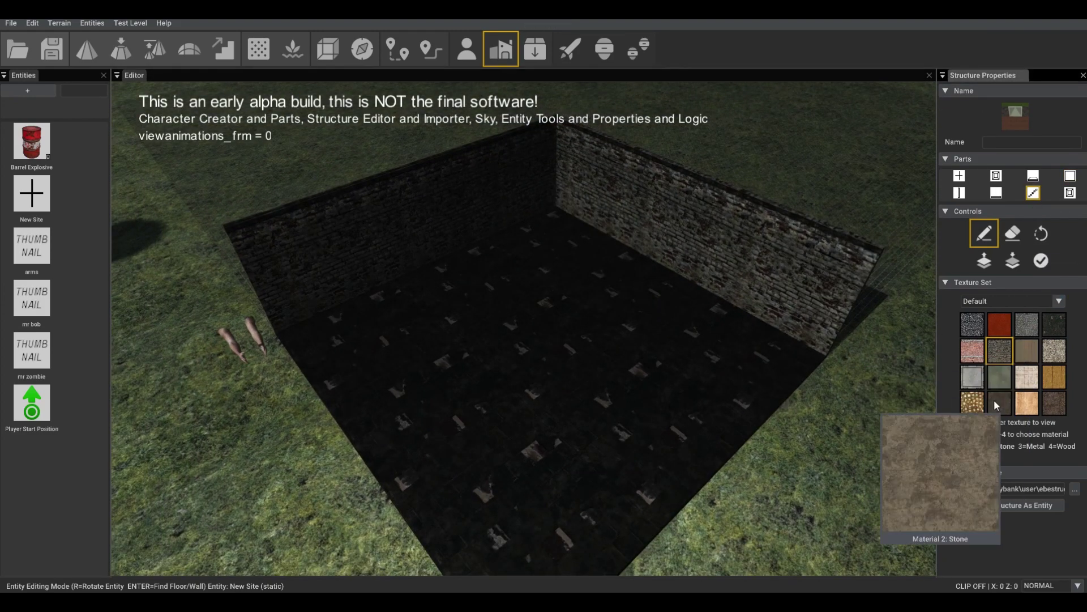
pyautogui.moveTo(1028, 373)
pyautogui.click(1028, 351)
pyautogui.click(533, 328)
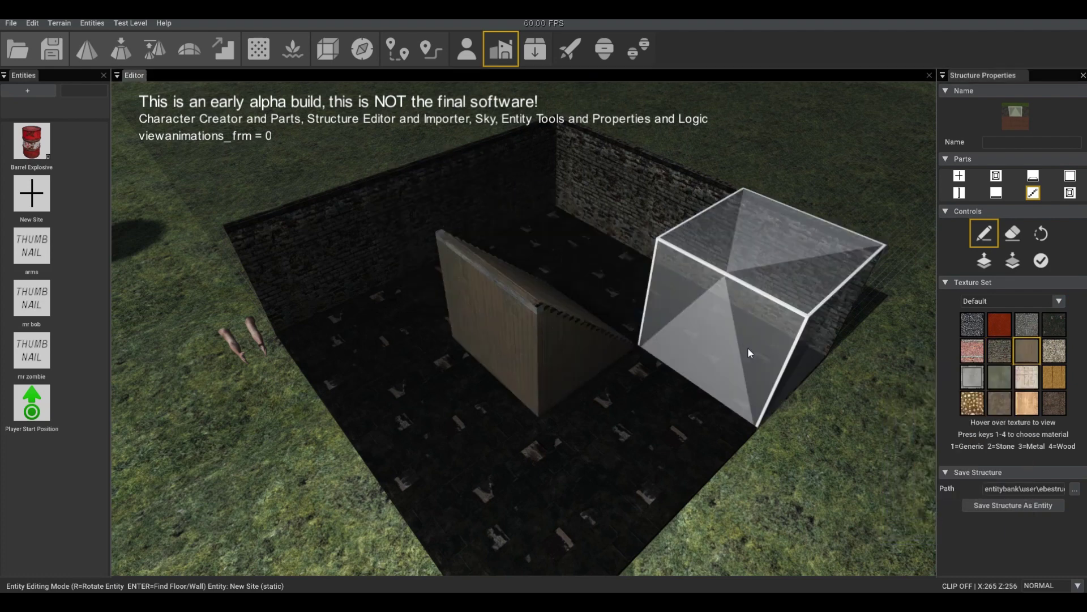
# Step: Move up one layer and add a wood-plank floor tile at the top of the stairs as a platform
pyautogui.click(1073, 178)
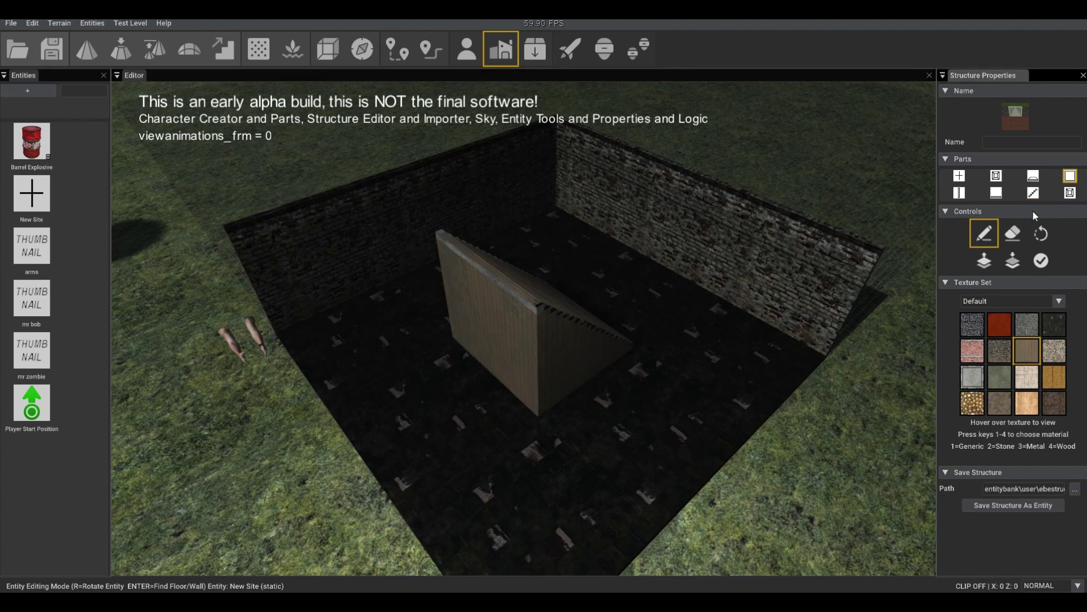
pyautogui.click(1033, 176)
pyautogui.click(985, 260)
pyautogui.click(439, 407)
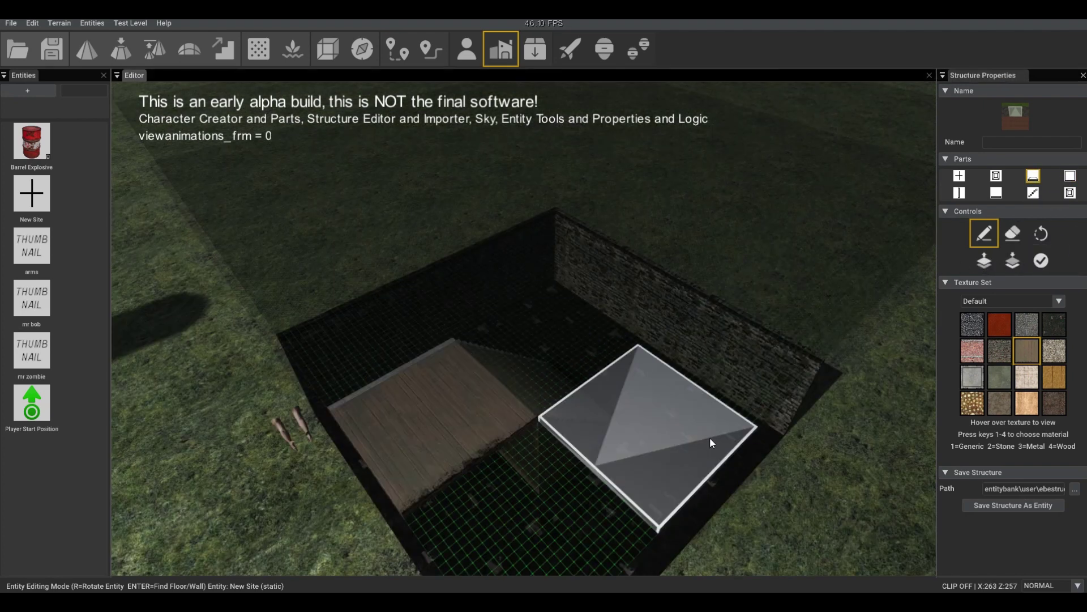
# Step: Return to the lower layer and finish editing the structure
pyautogui.click(1012, 261)
pyautogui.moveTo(808, 299); pyautogui.dragTo(510, 312, button='right')
pyautogui.scroll(-4, 739, 292)
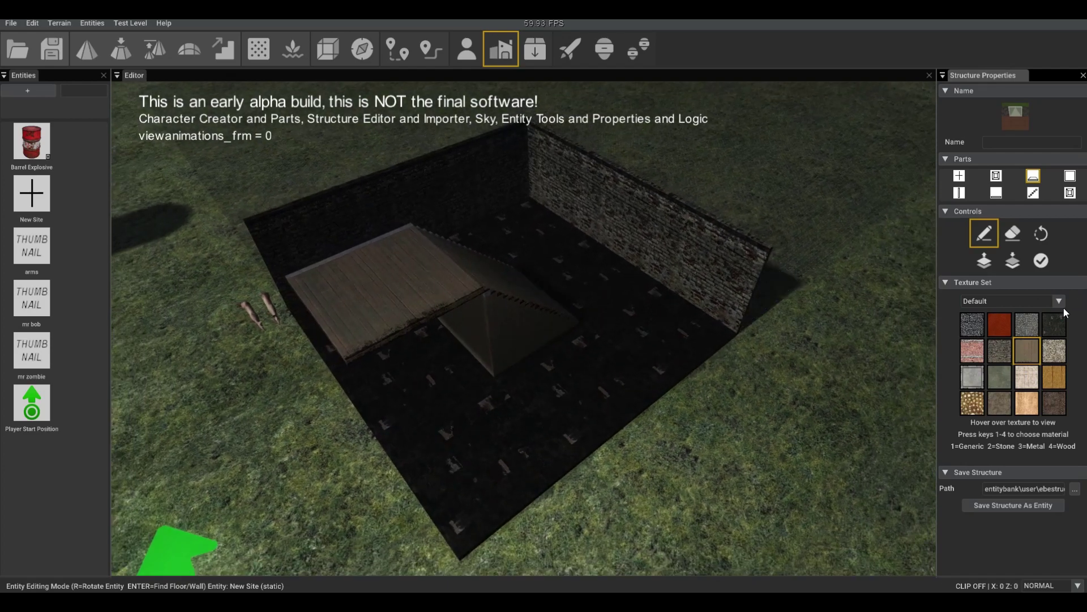
pyautogui.click(1042, 260)
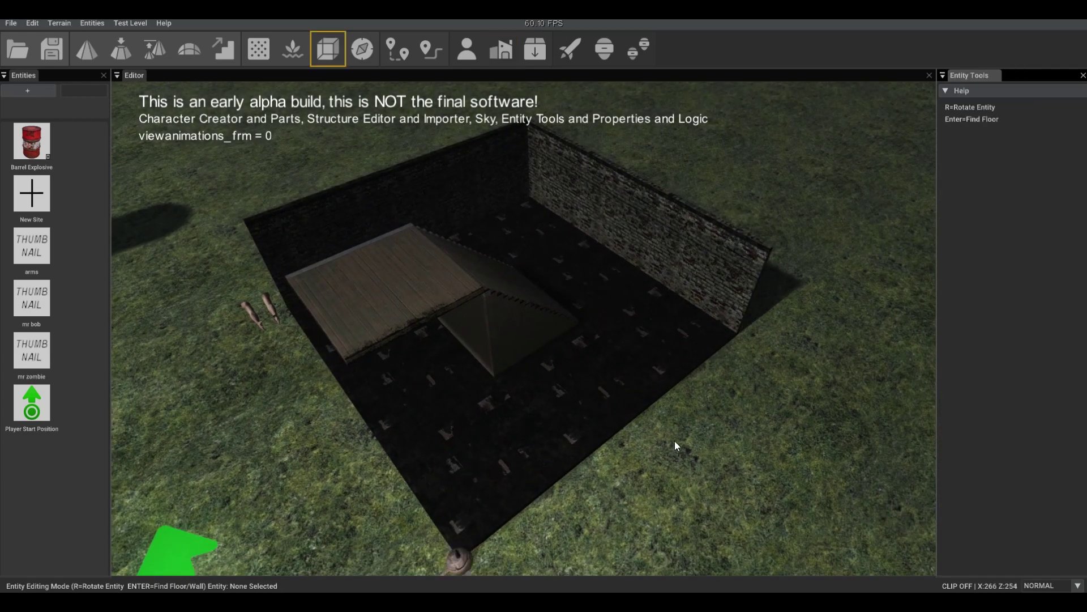
# Step: Add a White Light marker from the Entity Library and place it beside the structure's raised wooden platform
pyautogui.click(34, 93)
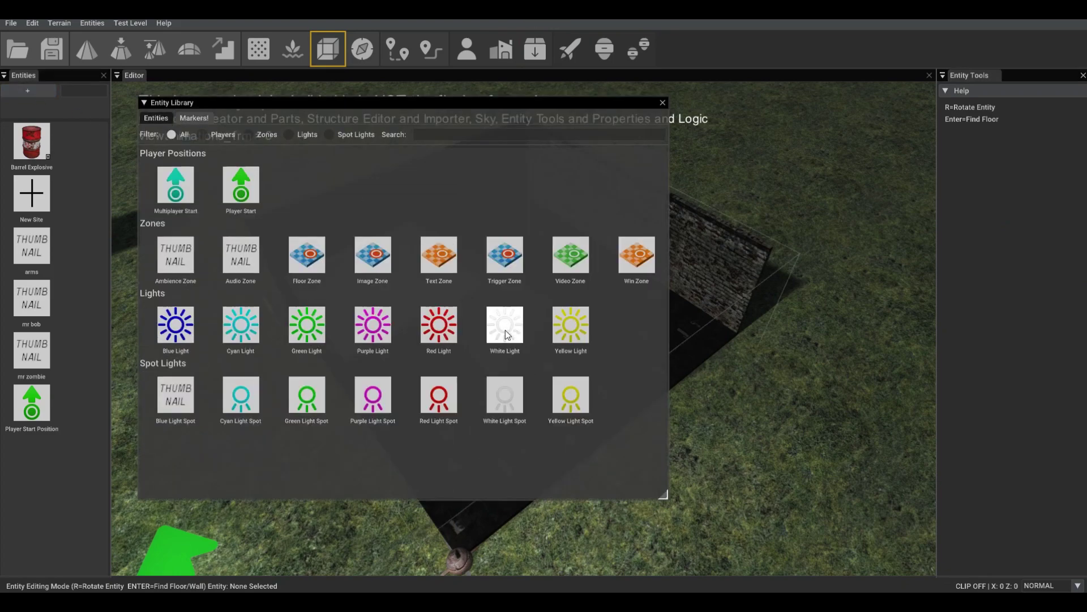
pyautogui.click(505, 331)
pyautogui.click(423, 382)
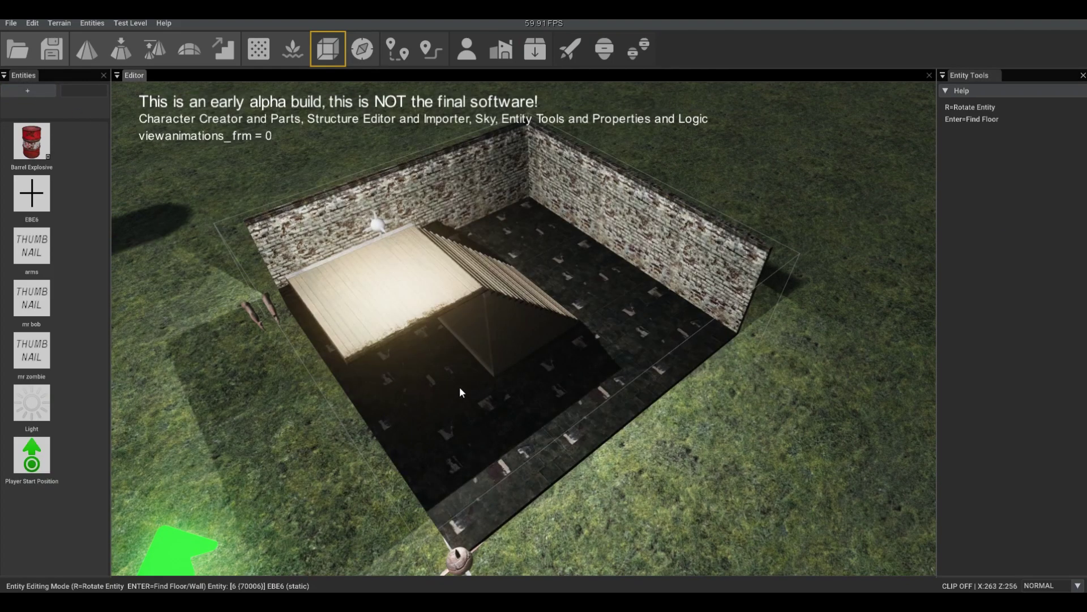
# Step: Select the finished structure in the level and reopen it for editing
pyautogui.moveTo(471, 383); pyautogui.dragTo(351, 379, button='right')
pyautogui.press('d')
pyautogui.press('w')
pyautogui.press('s')
pyautogui.press('w')
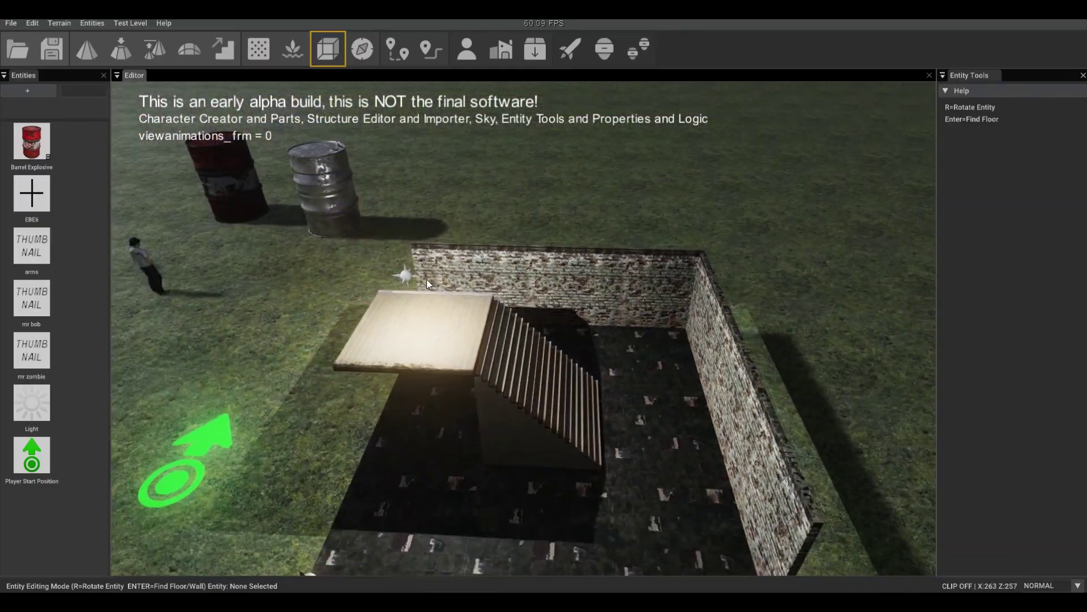
pyautogui.click(643, 424)
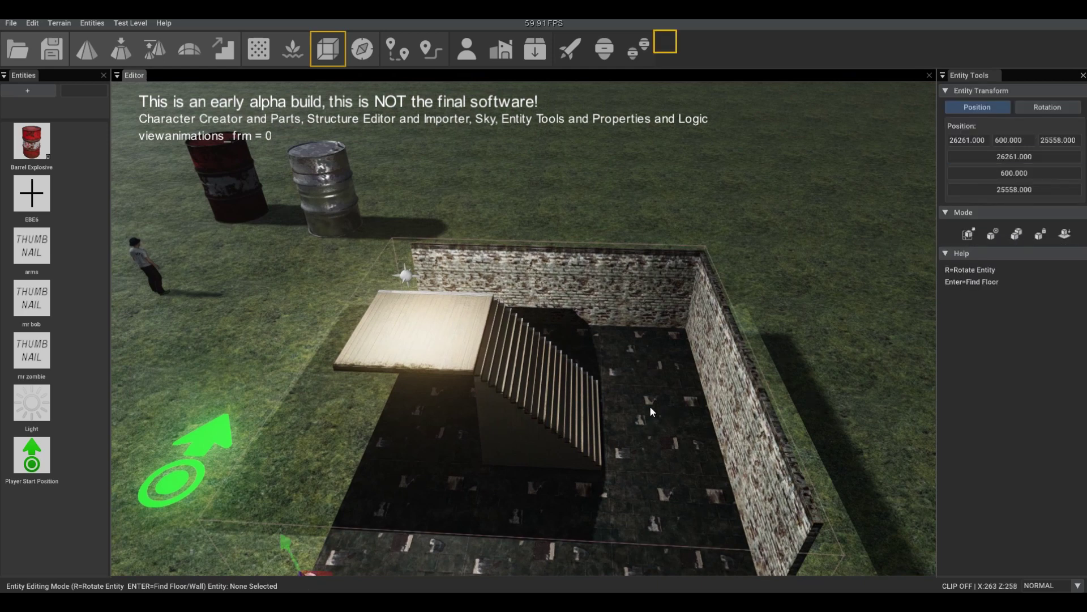
pyautogui.click(967, 235)
# Step: Repaint the row of three floor tiles beneath and in front of the wooden platform with the light grey metal texture
pyautogui.moveTo(813, 335)
pyautogui.mouseDown(button='right')
pyautogui.moveTo(668, 318)
pyautogui.moveTo(821, 357)
pyautogui.moveTo(849, 349)
pyautogui.moveTo(804, 346)
pyautogui.moveTo(813, 334)
pyautogui.mouseUp(button='right')
pyautogui.press('w')
pyautogui.press('w')
pyautogui.press('s')
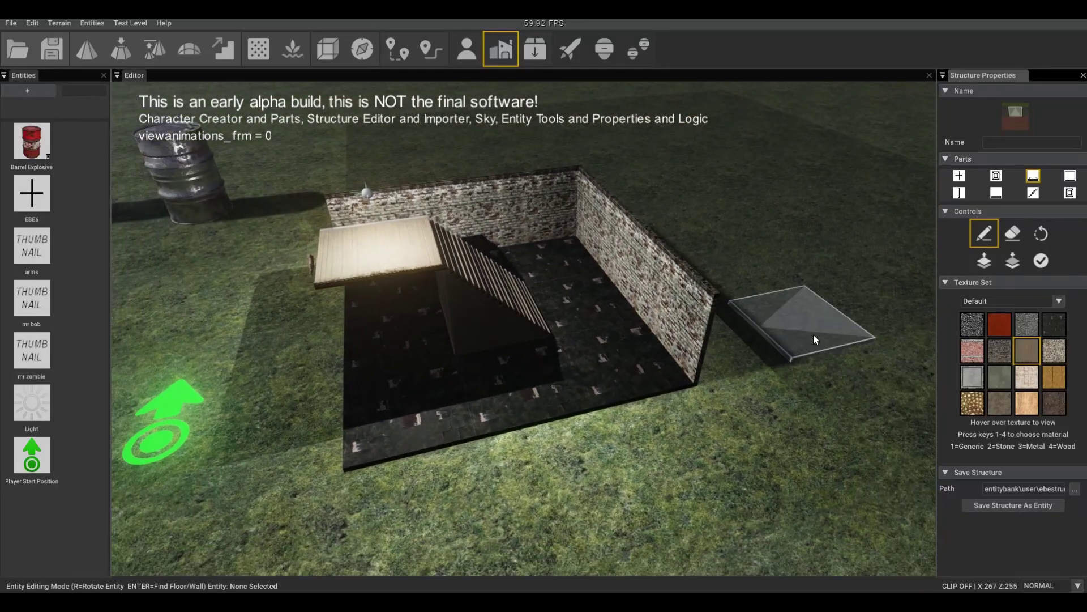
pyautogui.click(978, 376)
pyautogui.moveTo(360, 391); pyautogui.dragTo(372, 287)
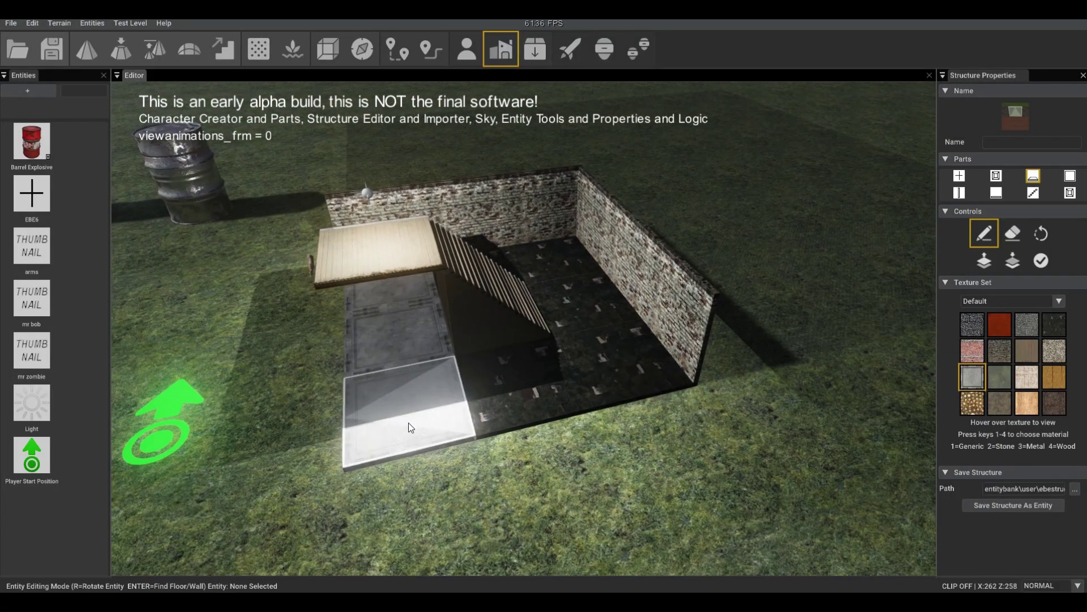
pyautogui.scroll(6, 409, 423)
pyautogui.press('a')
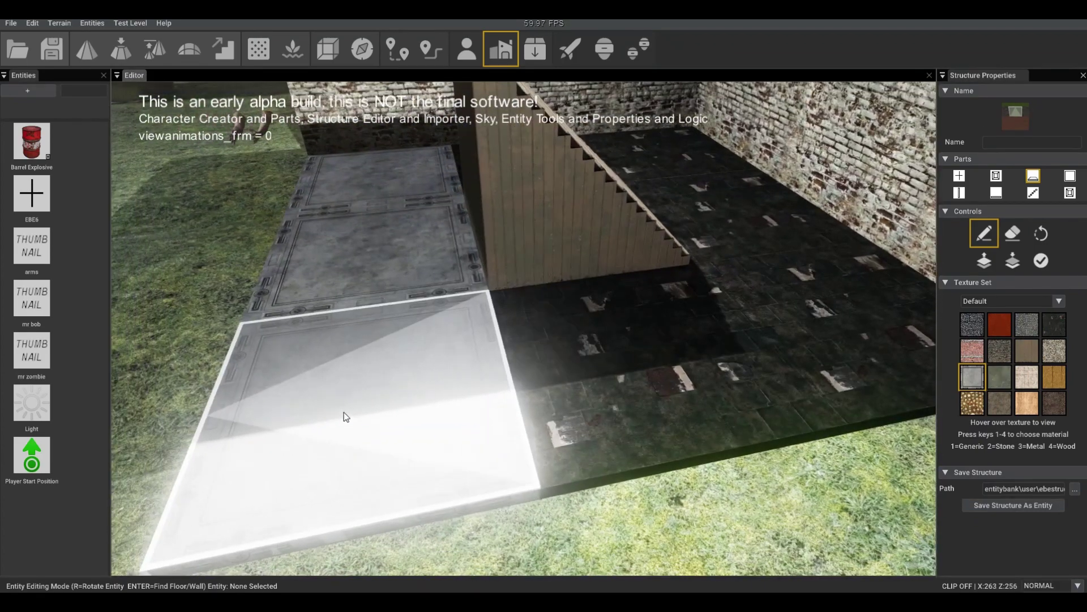
pyautogui.click(406, 382)
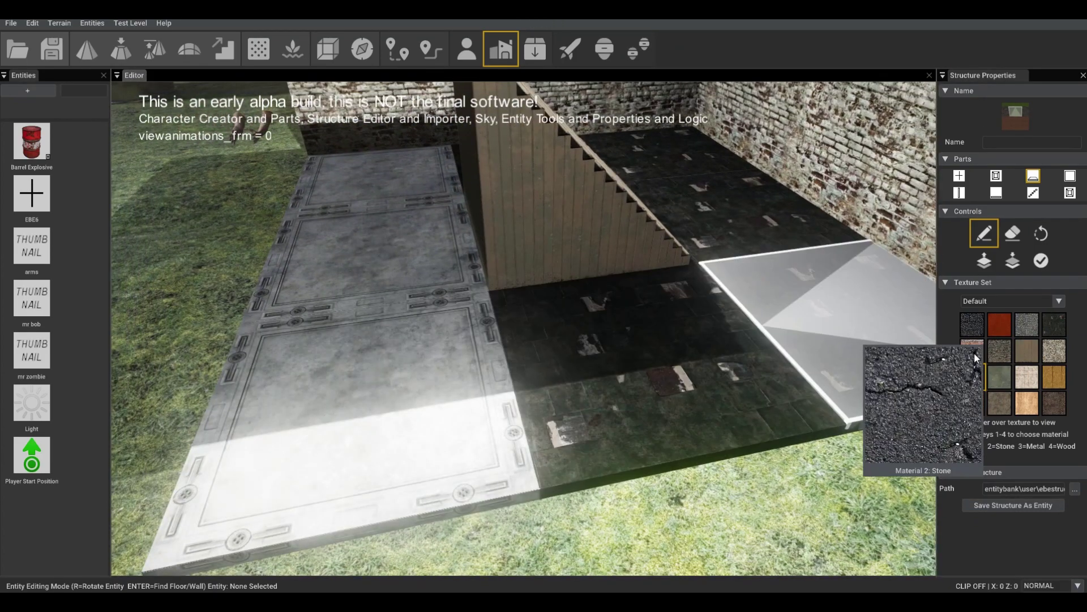
# Step: Preview the materials assigned to the textures and set the red texture's material to Wood
pyautogui.moveTo(975, 373)
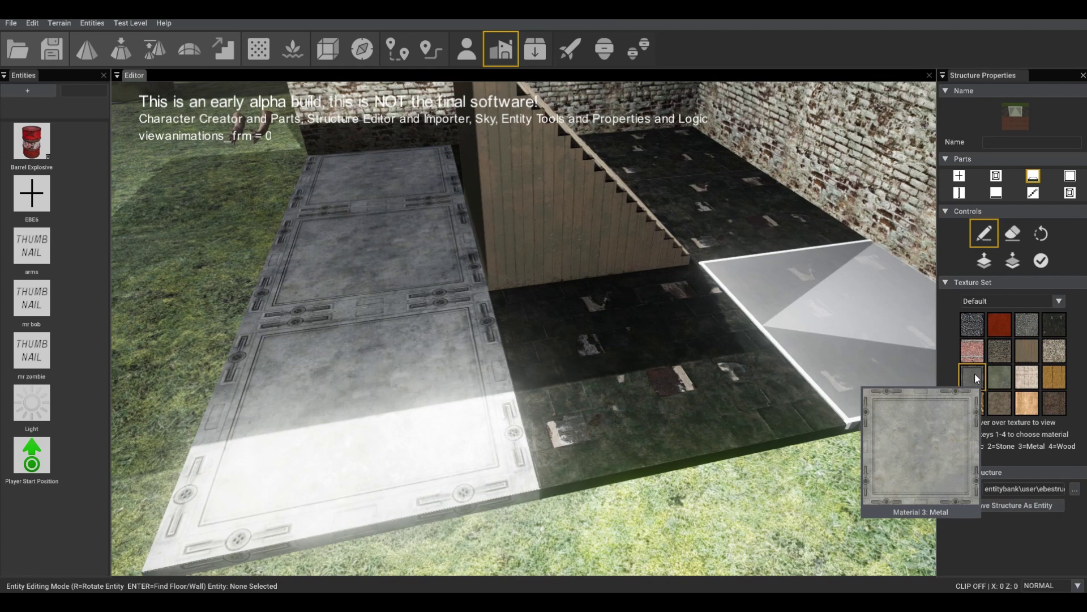
pyautogui.moveTo(1026, 350)
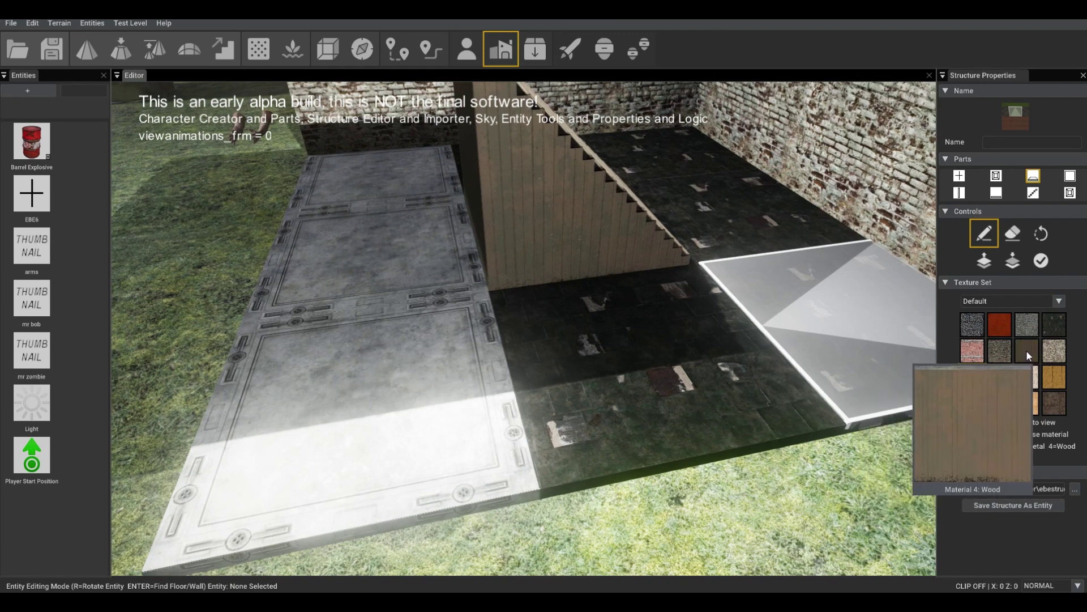
pyautogui.moveTo(1003, 321)
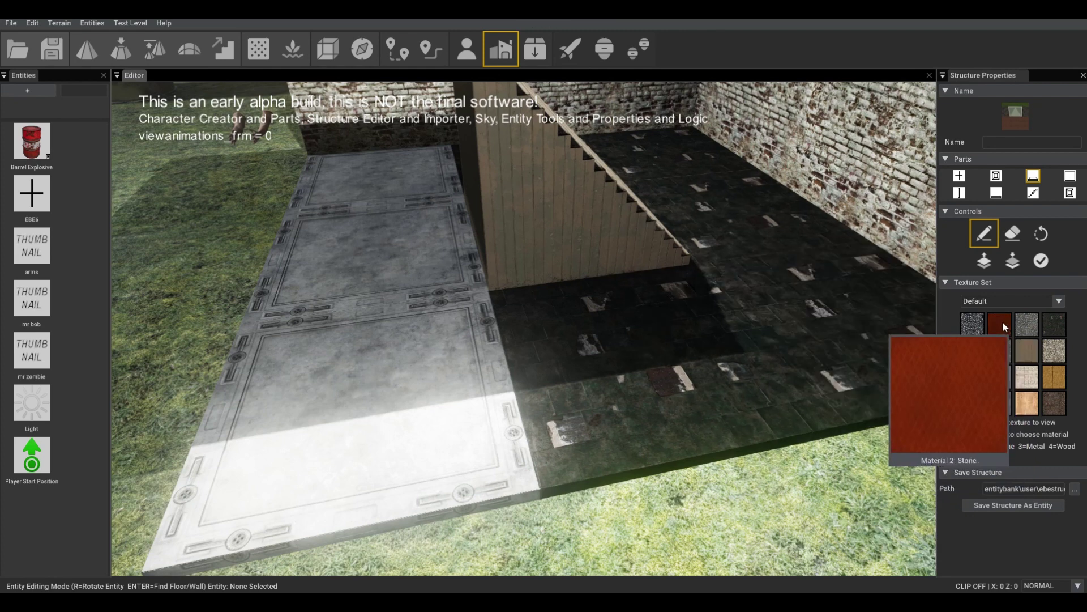
pyautogui.press('4')
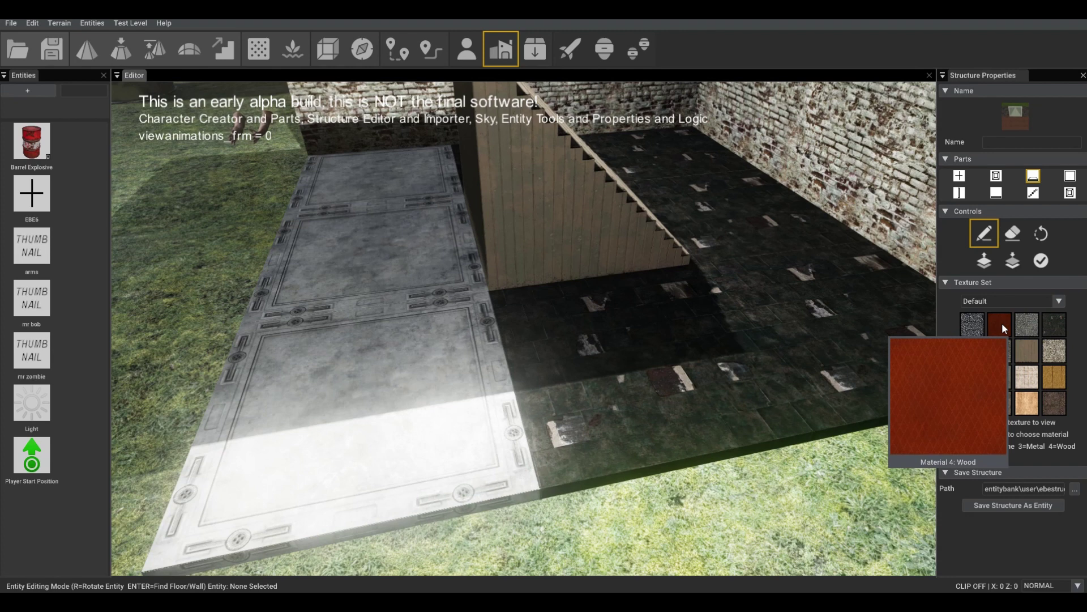
pyautogui.press('1')
pyautogui.press('3')
pyautogui.press('4')
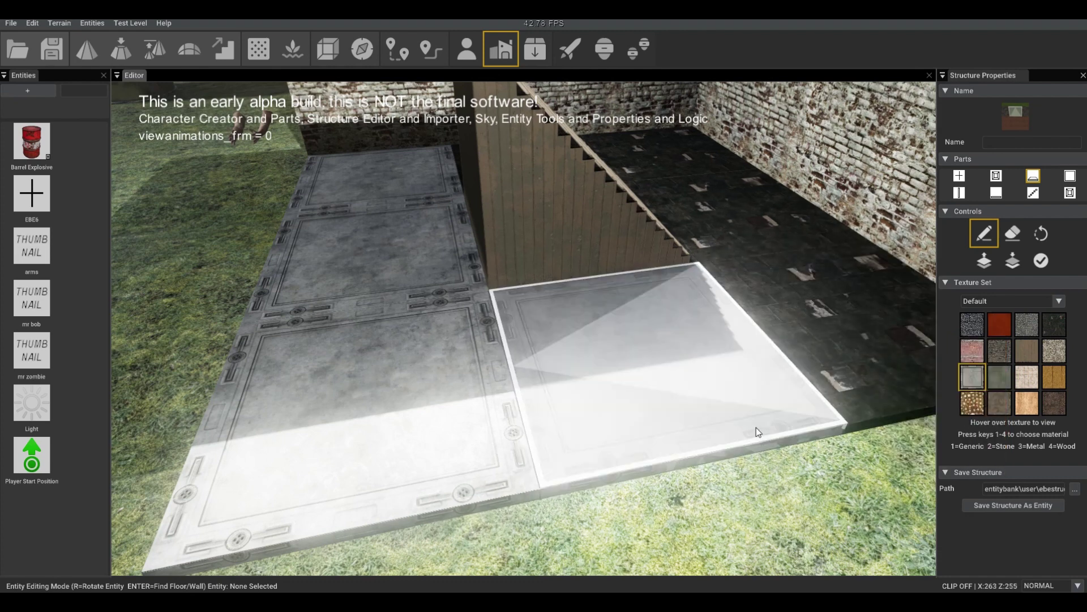
# Step: Repaint the floor tiles in front of and beside the stairs, up to the brick walls, with the red texture
pyautogui.click(782, 407)
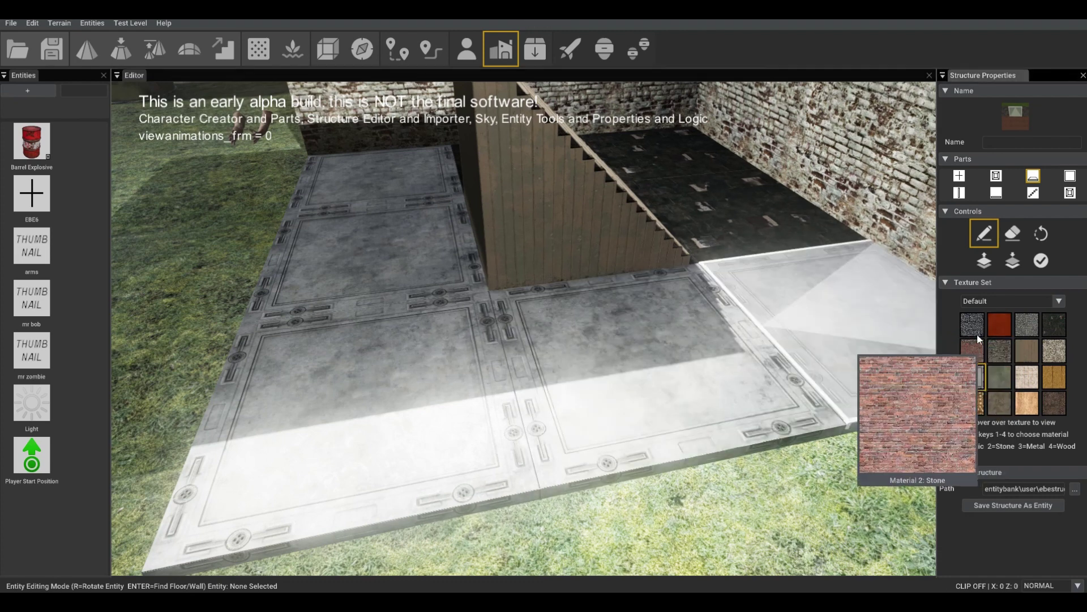
pyautogui.click(1007, 322)
pyautogui.click(646, 407)
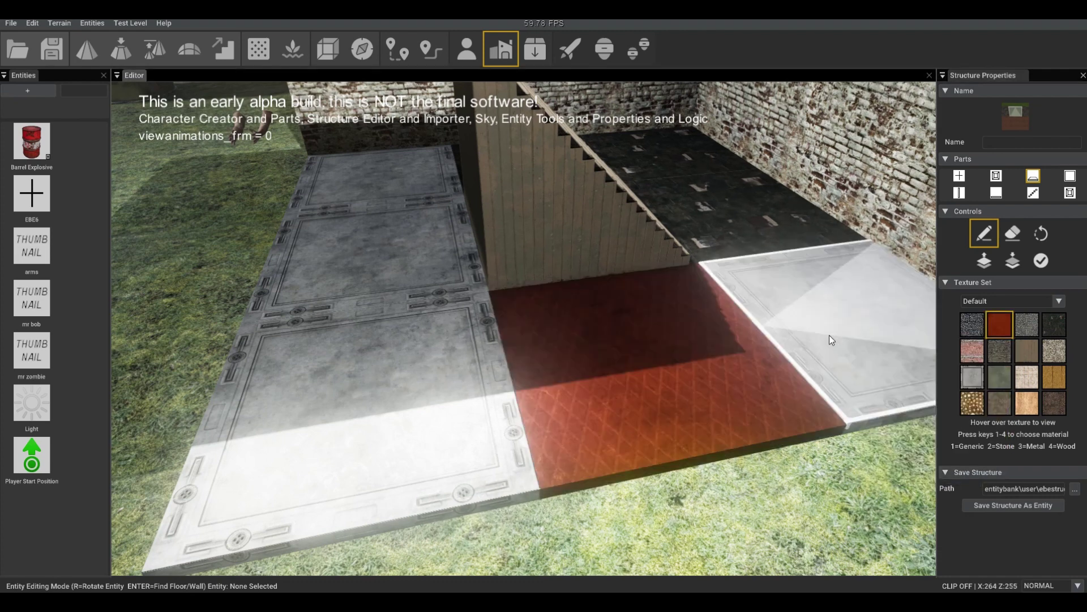
pyautogui.click(829, 335)
pyautogui.press('d')
pyautogui.moveTo(759, 429); pyautogui.dragTo(683, 375, button='right')
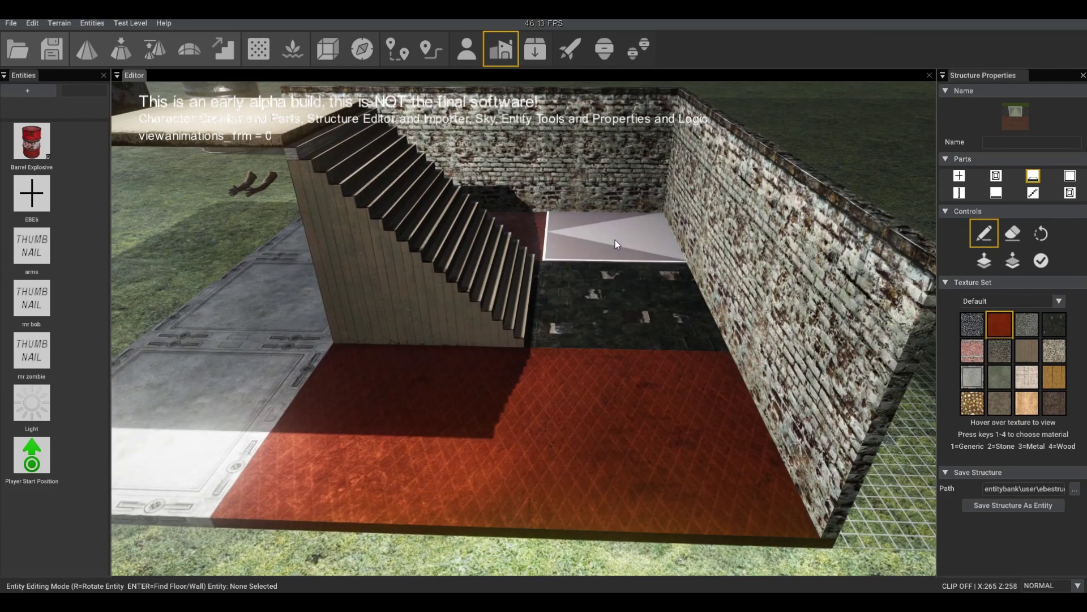
pyautogui.click(616, 239)
pyautogui.click(626, 332)
# Step: Name the structure "lees bjilding" and save it as an entity
pyautogui.moveTo(601, 467)
pyautogui.mouseDown(button='right')
pyautogui.moveTo(544, 351)
pyautogui.moveTo(577, 385)
pyautogui.mouseUp(button='right')
pyautogui.press('w')
pyautogui.moveTo(453, 447); pyautogui.dragTo(655, 451, button='right')
pyautogui.click(655, 451)
pyautogui.click(996, 144)
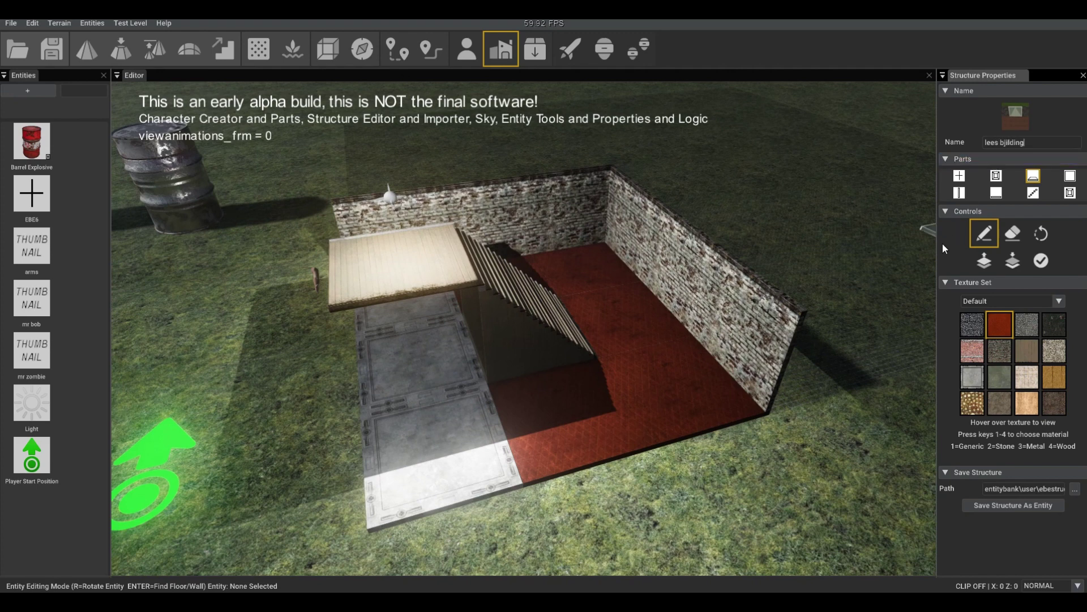
pyautogui.click(1022, 503)
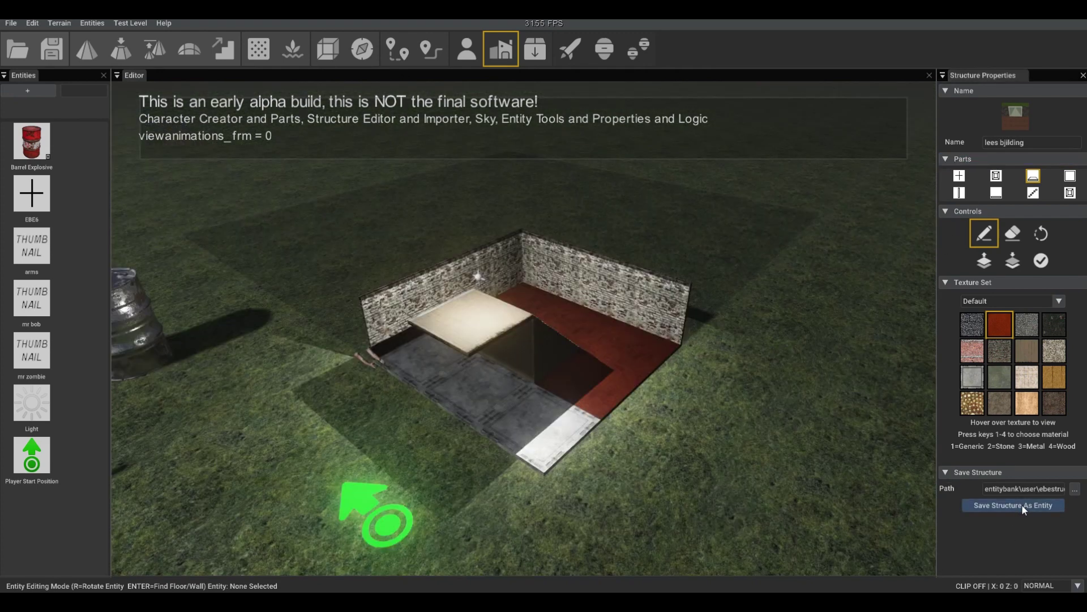
pyautogui.moveTo(644, 421); pyautogui.dragTo(657, 403, button='right')
pyautogui.moveTo(584, 425); pyautogui.dragTo(651, 399, button='right')
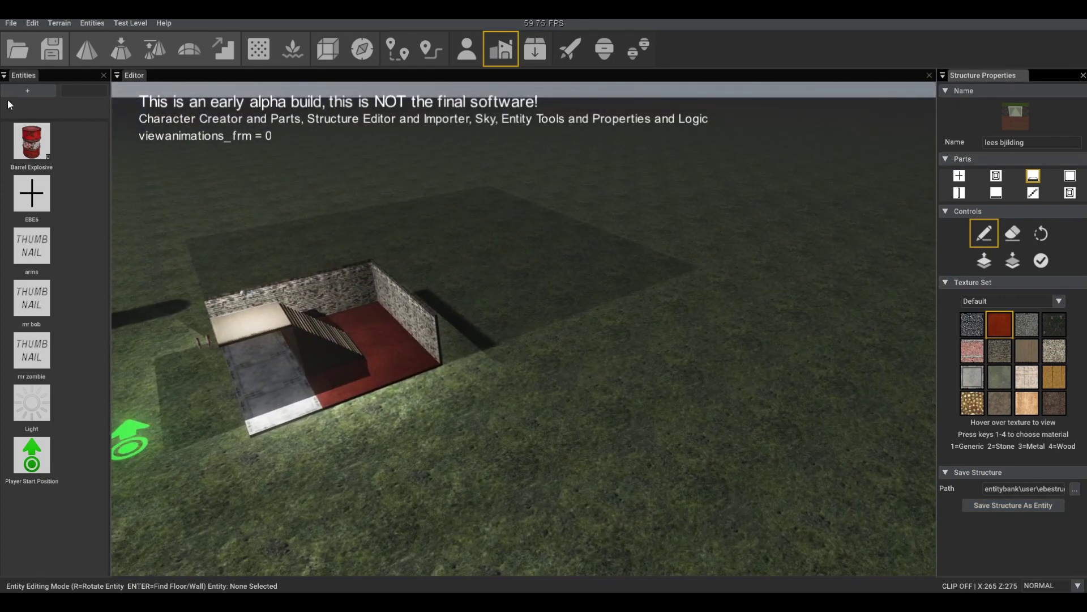
# Step: Place a copy of the saved "lees bjilding" structure from the entity library on the grass behind the original building
pyautogui.click(28, 91)
pyautogui.click(164, 117)
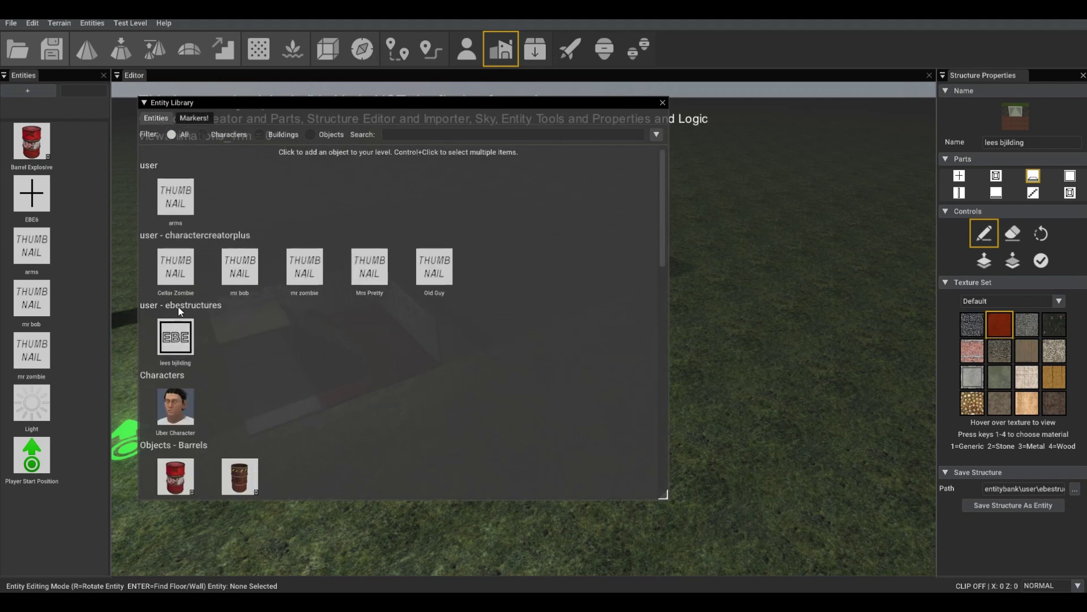
pyautogui.click(177, 338)
pyautogui.click(531, 338)
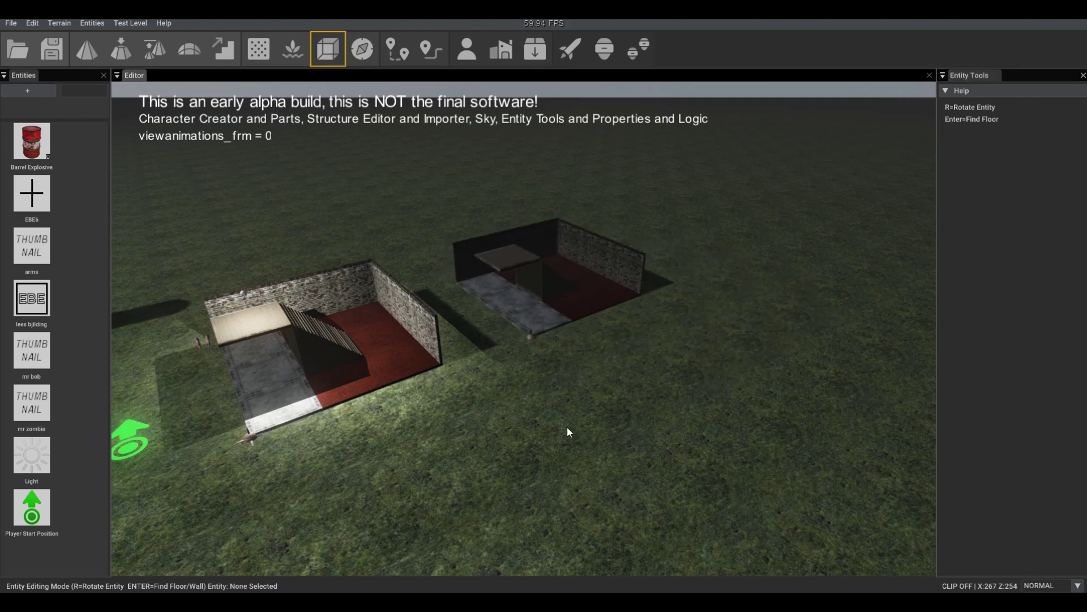
# Step: Add a green light marker from the entity library and place it over the second building
pyautogui.click(33, 92)
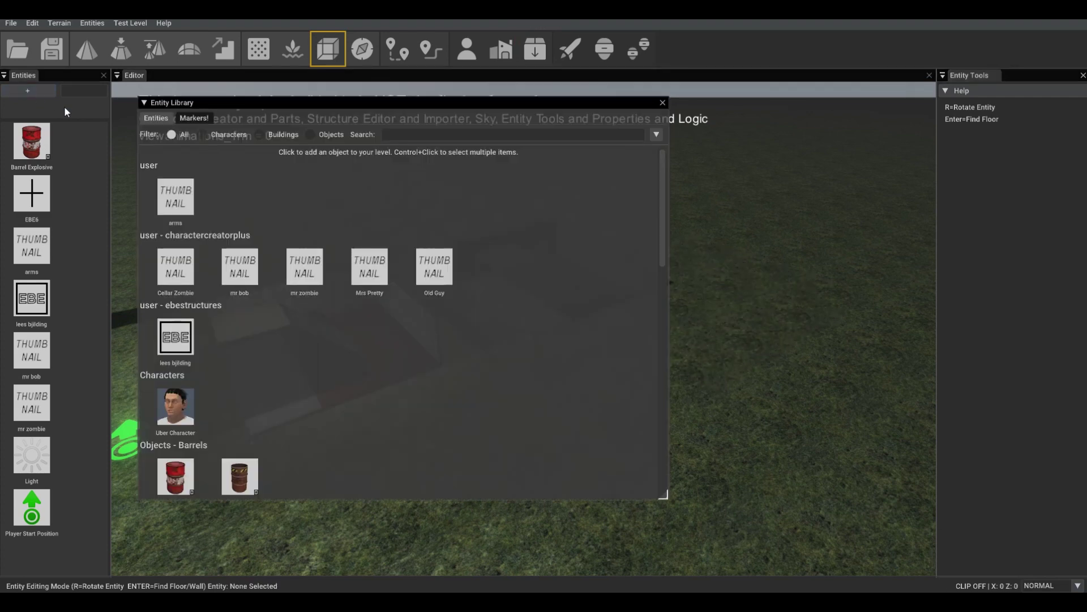
pyautogui.click(205, 119)
pyautogui.click(315, 326)
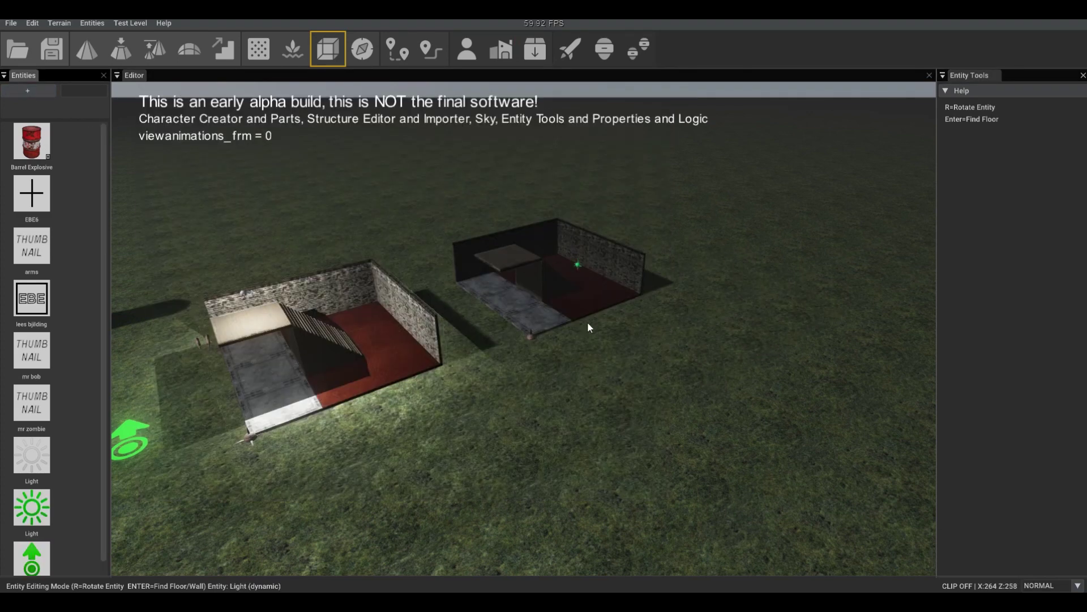
pyautogui.click(564, 295)
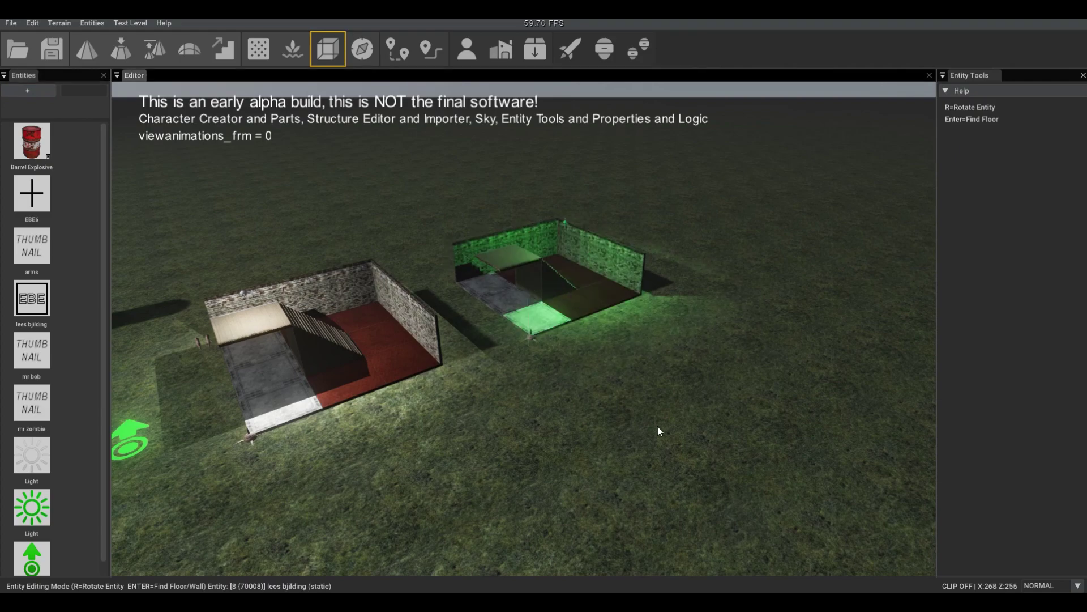
# Step: Test the level and walk through both buildings, examining the stairs, walls and green lighting, and return to the editor
pyautogui.click(563, 54)
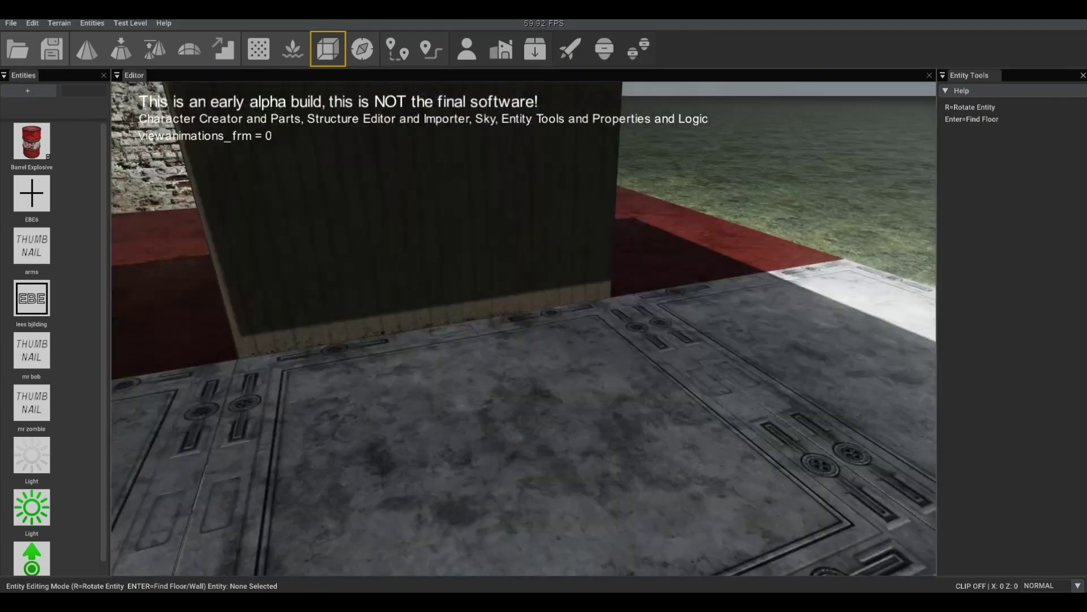
pyautogui.press('w')
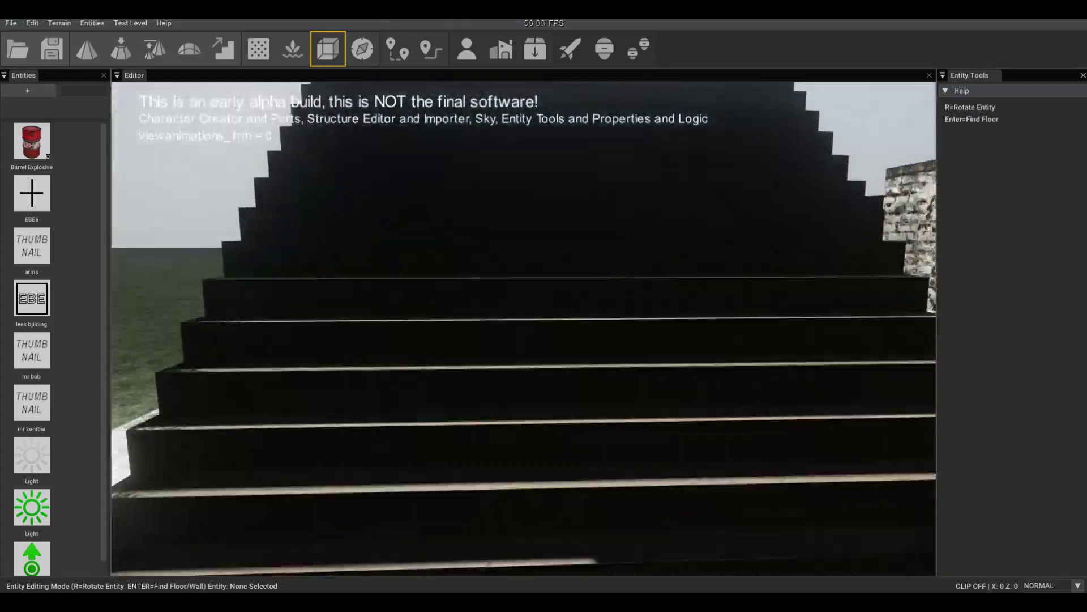
pyautogui.press('w')
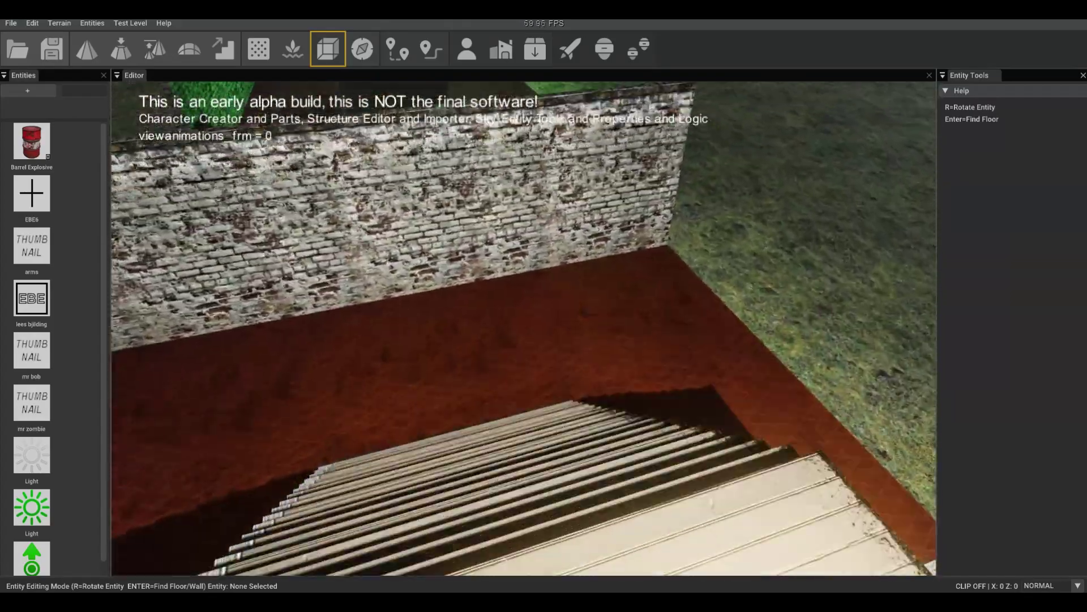
pyautogui.press('w')
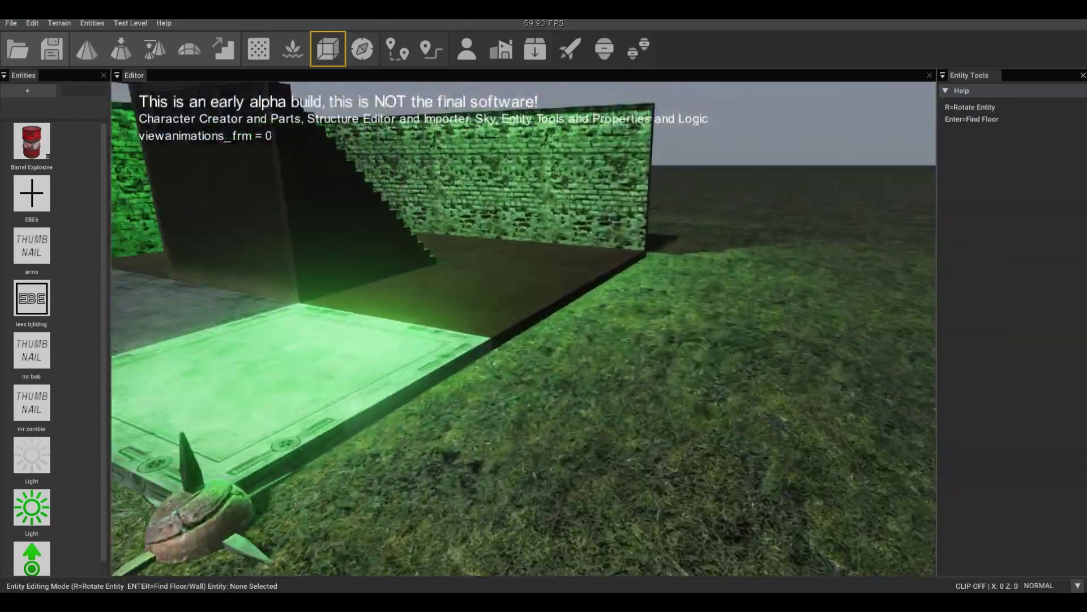
pyautogui.press('w')
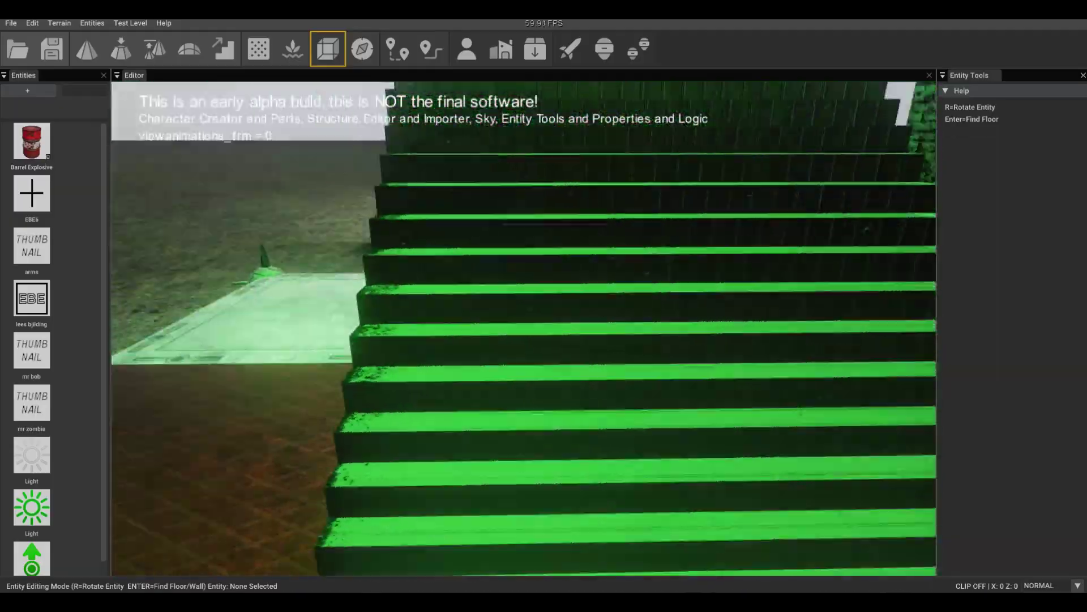
pyautogui.press('w')
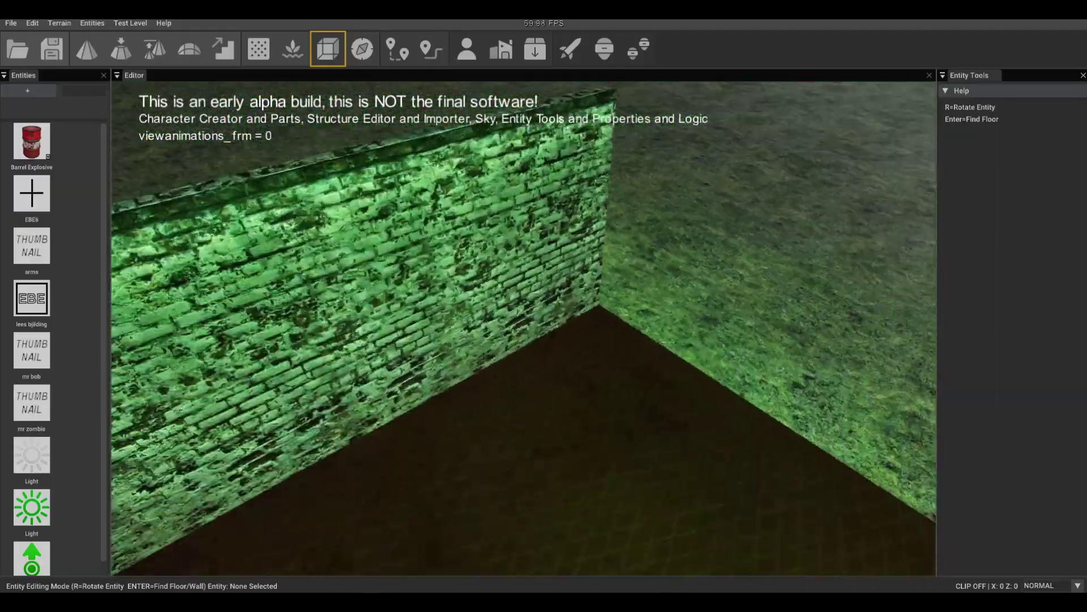
pyautogui.press('w')
pyautogui.press('Escape')
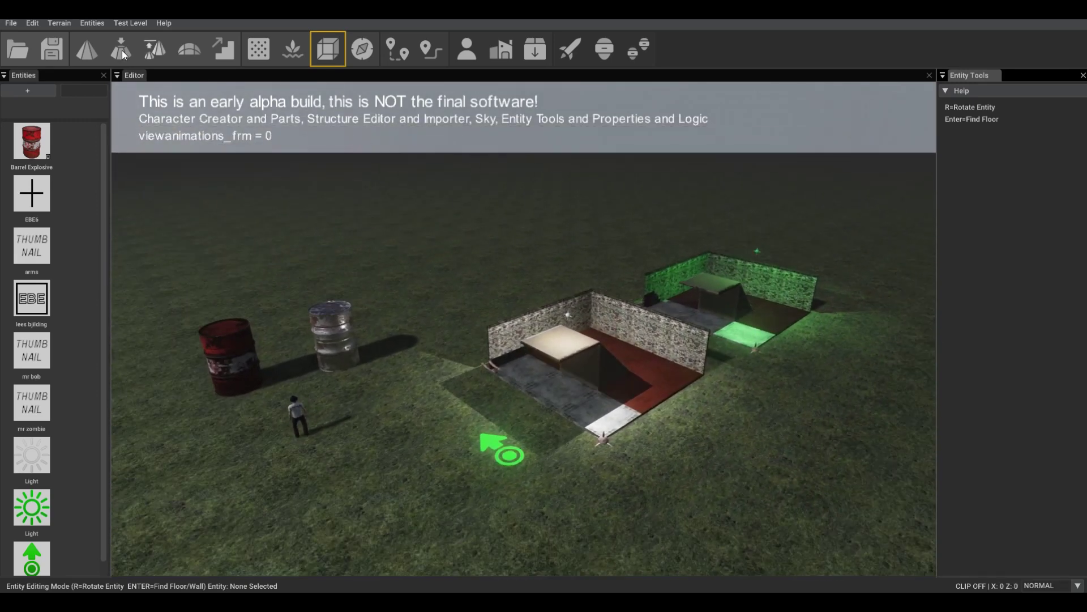
# Step: Open another saved level without saving the current one
pyautogui.click(10, 25)
pyautogui.click(15, 59)
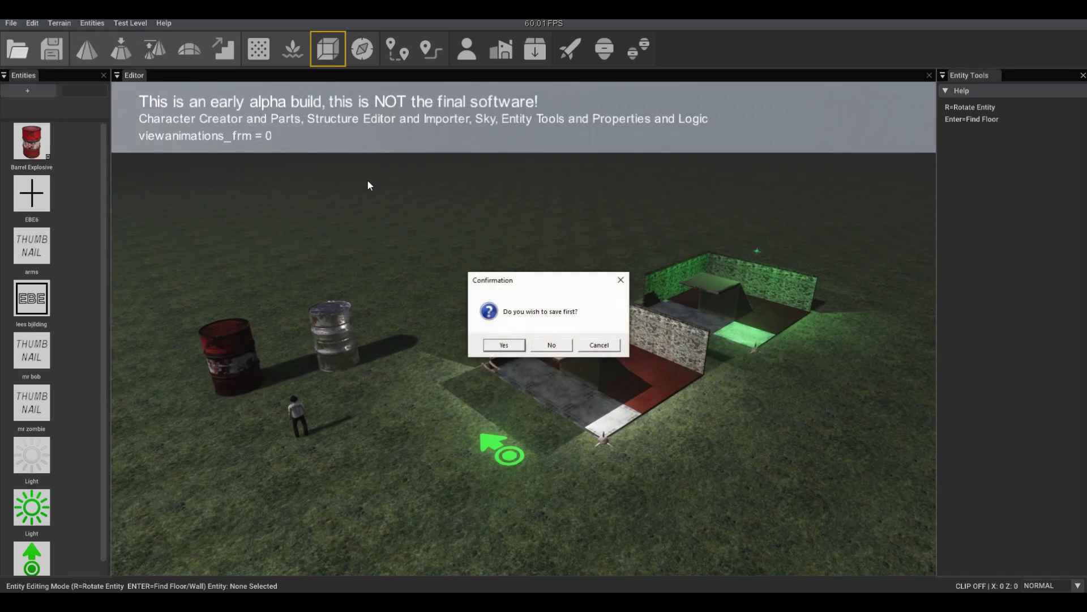
pyautogui.click(545, 347)
pyautogui.click(453, 224)
pyautogui.doubleClick(456, 227)
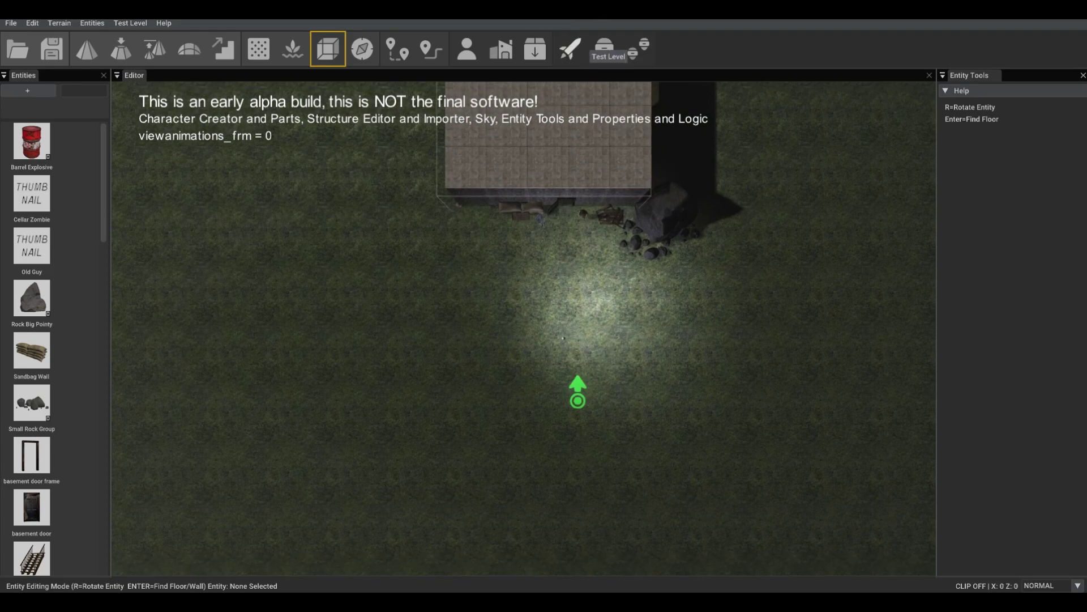
# Step: Test the opened level and examine the man in the hat outside the brick building up close
pyautogui.click(603, 47)
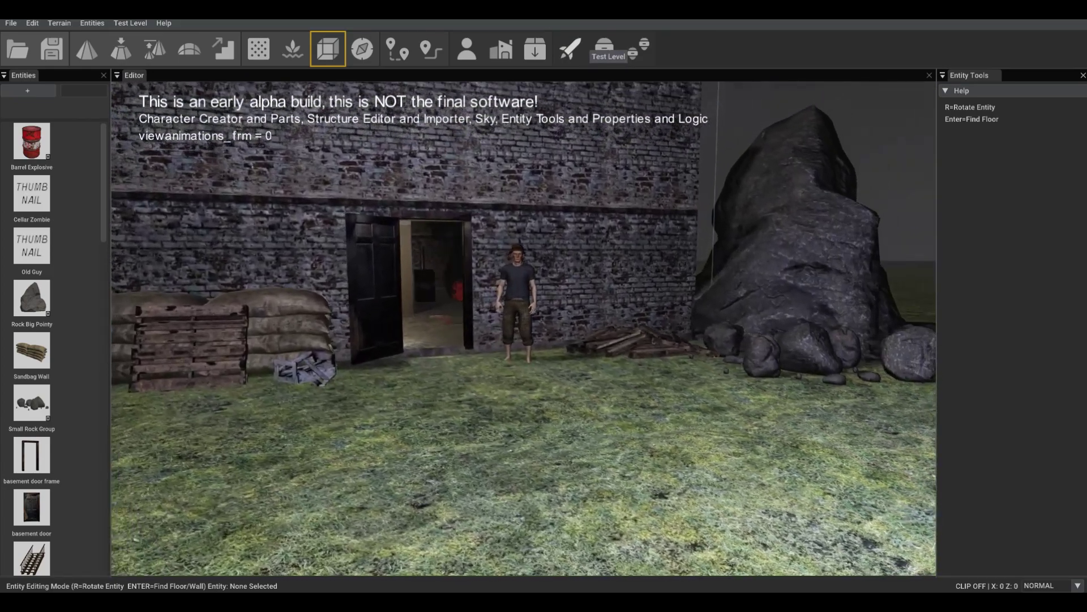
pyautogui.press('w')
pyautogui.press('w')
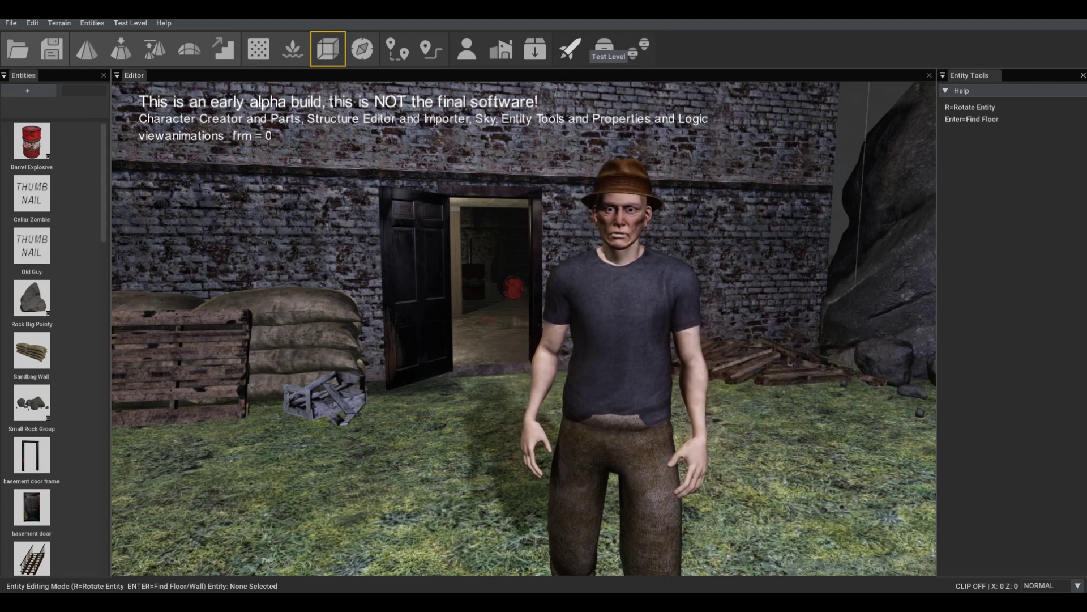
pyautogui.press('s')
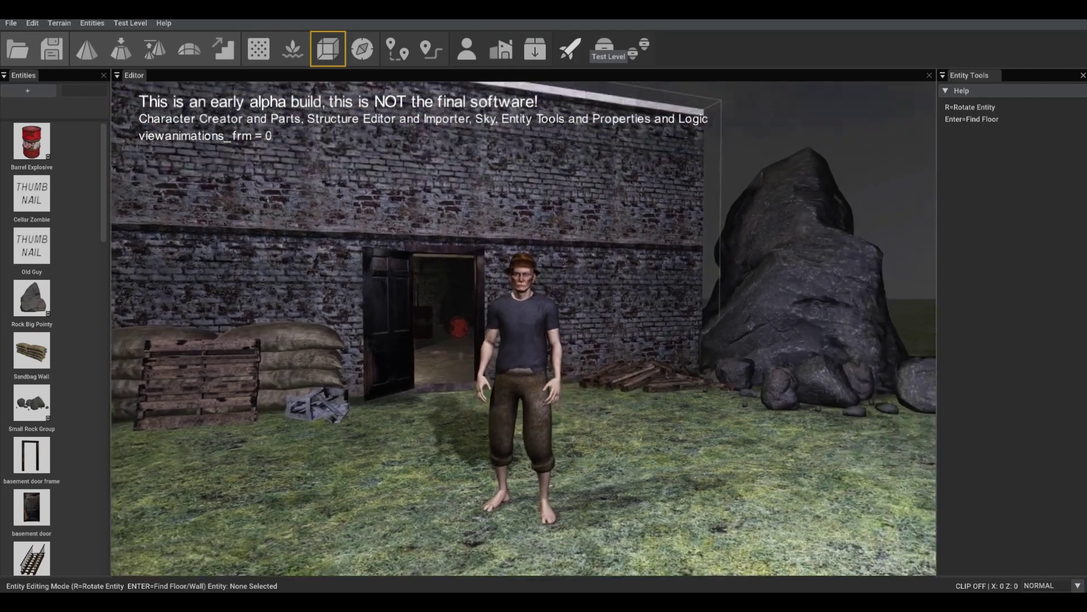
pyautogui.press('a')
# Step: Walk through the open door and examine the front room's floor puddle, radiators and props
pyautogui.press('w')
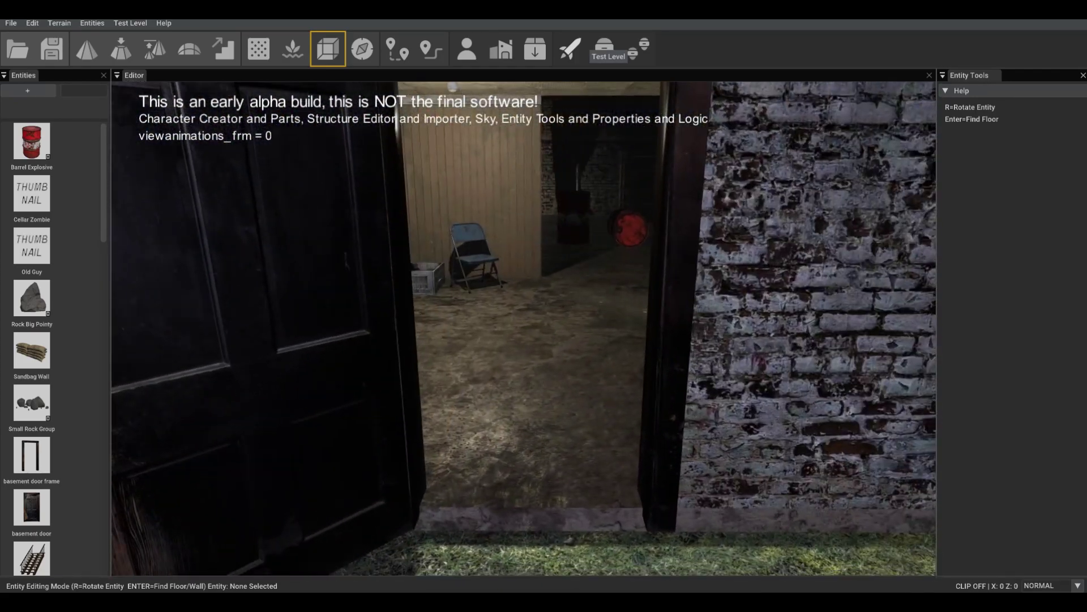
pyautogui.press('w')
pyautogui.press('w')
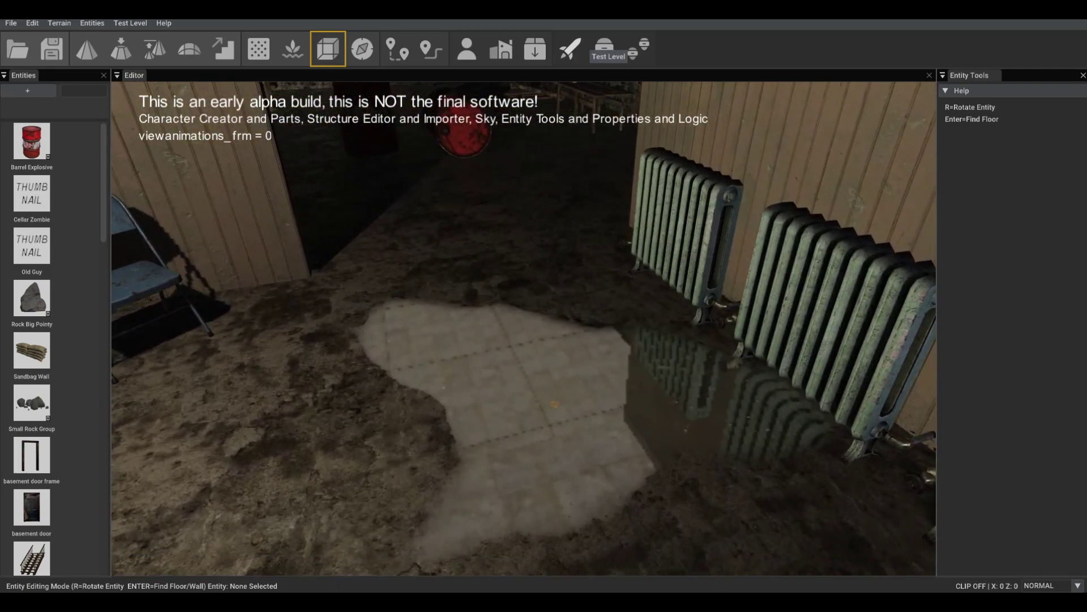
pyautogui.moveTo(524, 328); pyautogui.dragTo(391, 337, button='right')
pyautogui.press('Left')
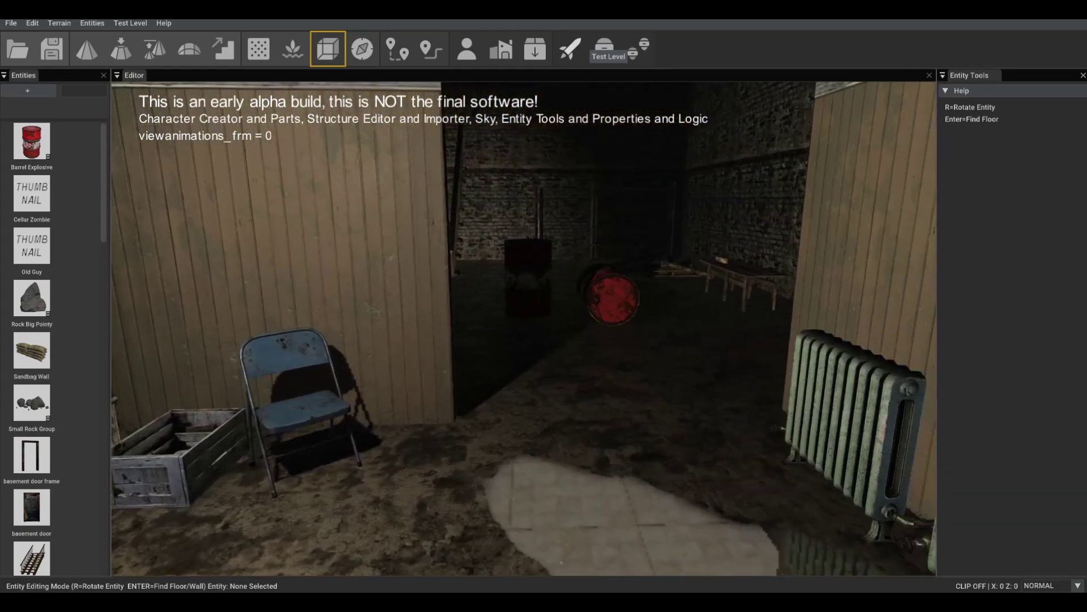
pyautogui.press('w')
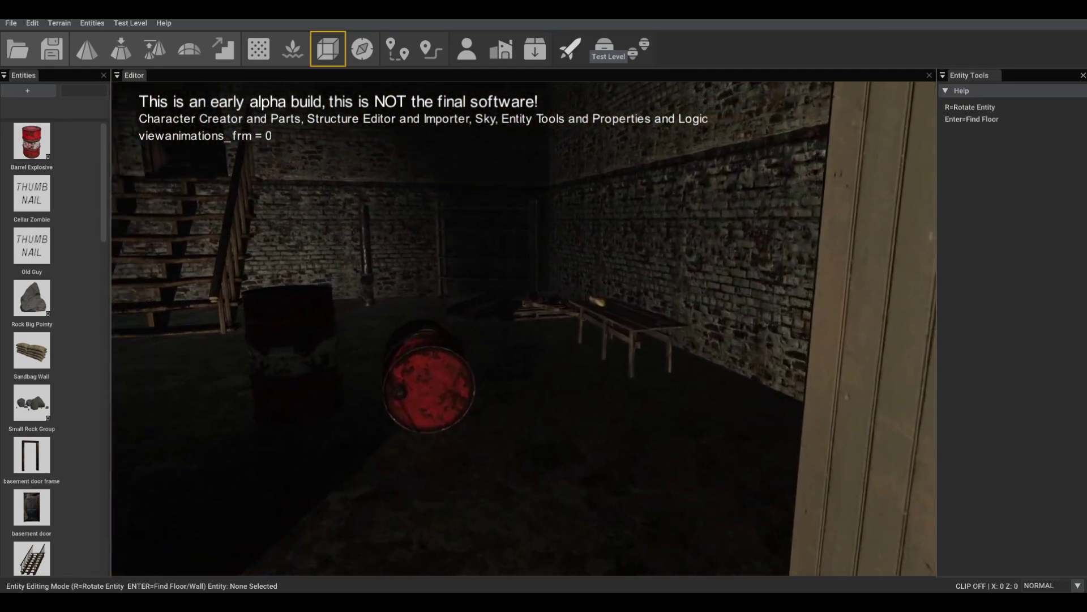
# Step: Look around the dark back room, examining the zombie, staircase, barrels and ceiling lights
pyautogui.press('Up')
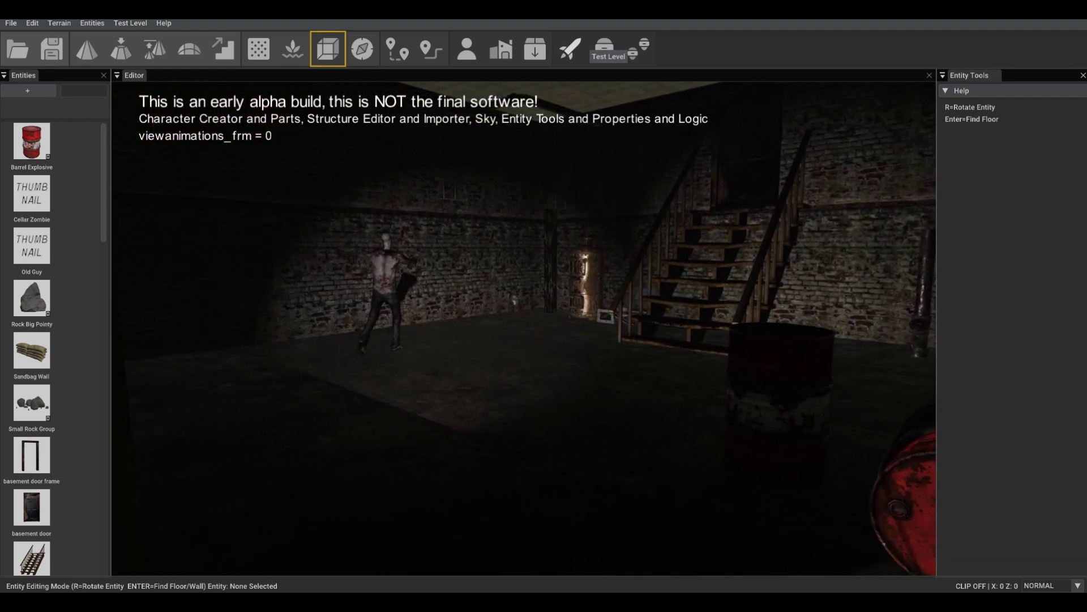
pyautogui.press('Right')
pyautogui.press('pageup')
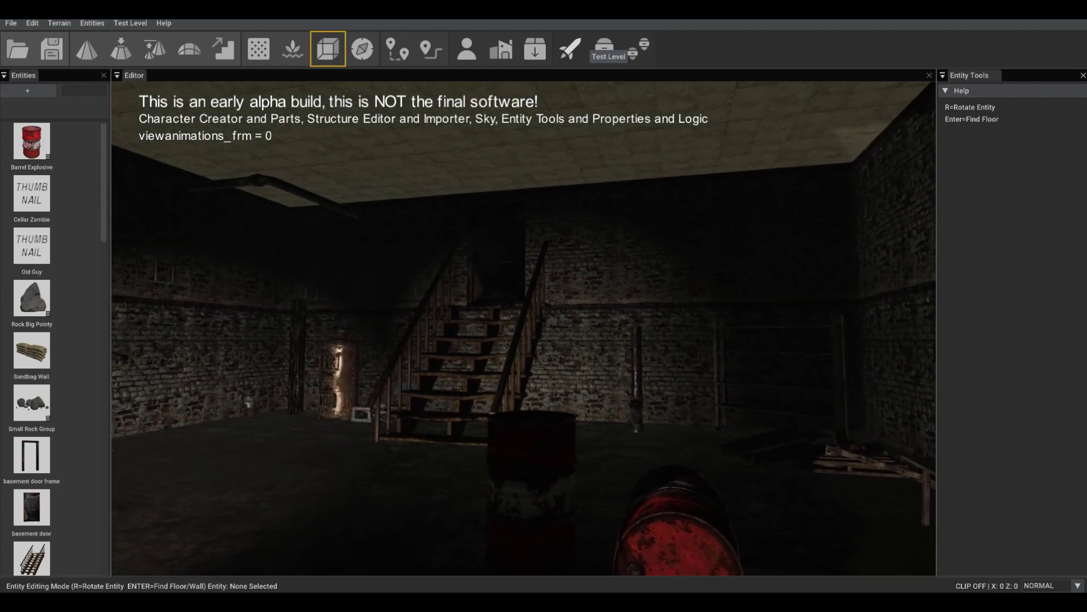
pyautogui.press('pagedown')
pyautogui.press('Right')
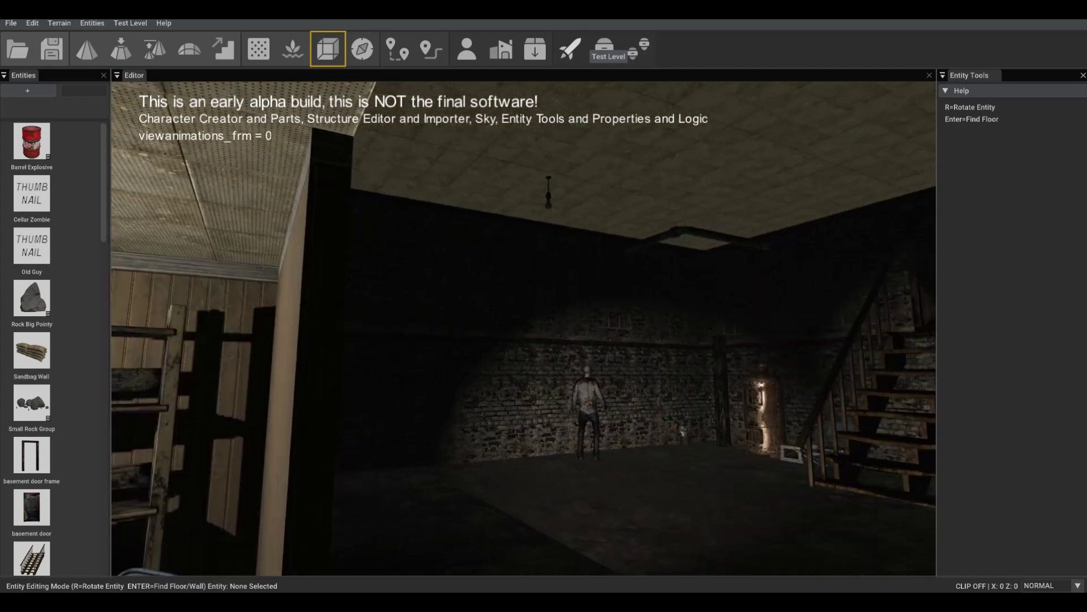
pyautogui.press('w')
pyautogui.press('Right')
# Step: Leave the test and inspect the brick building's surroundings, entrance and furnished front room in the editor view
pyautogui.press('pagedown')
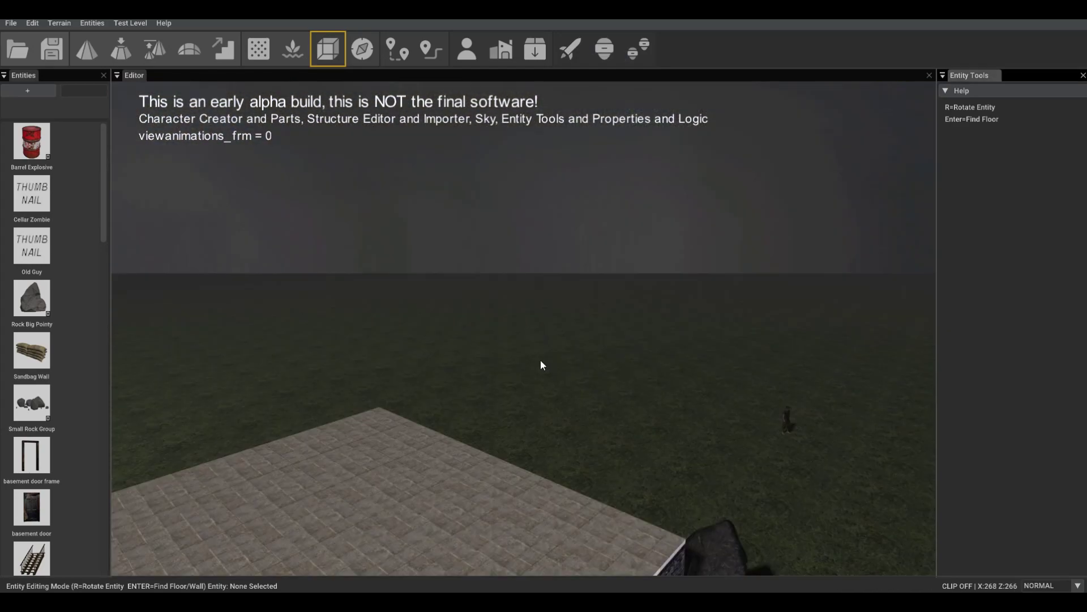
pyautogui.press('pagedown')
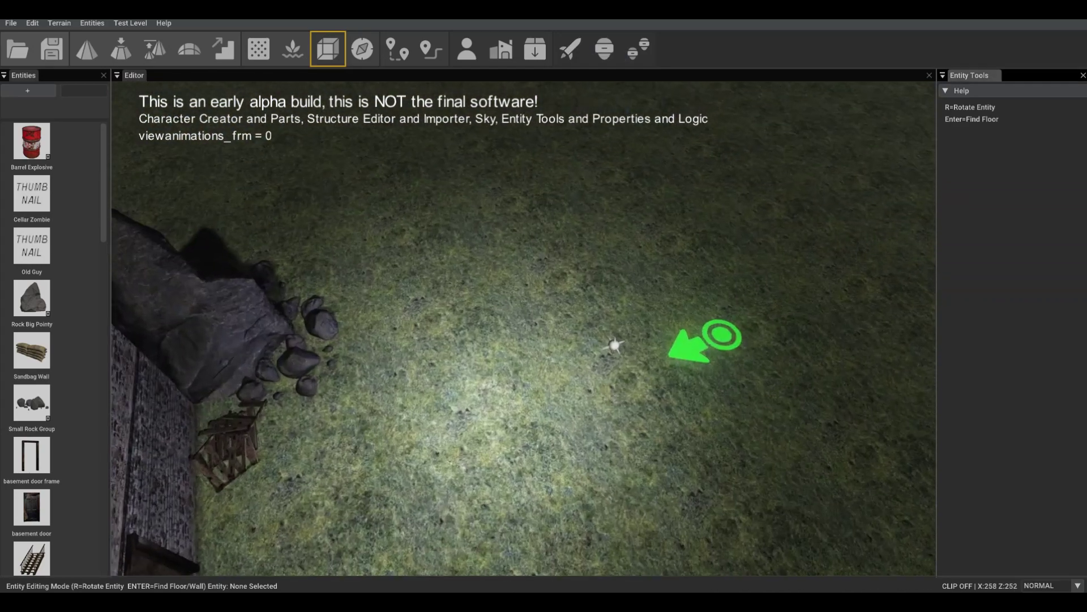
pyautogui.press('w')
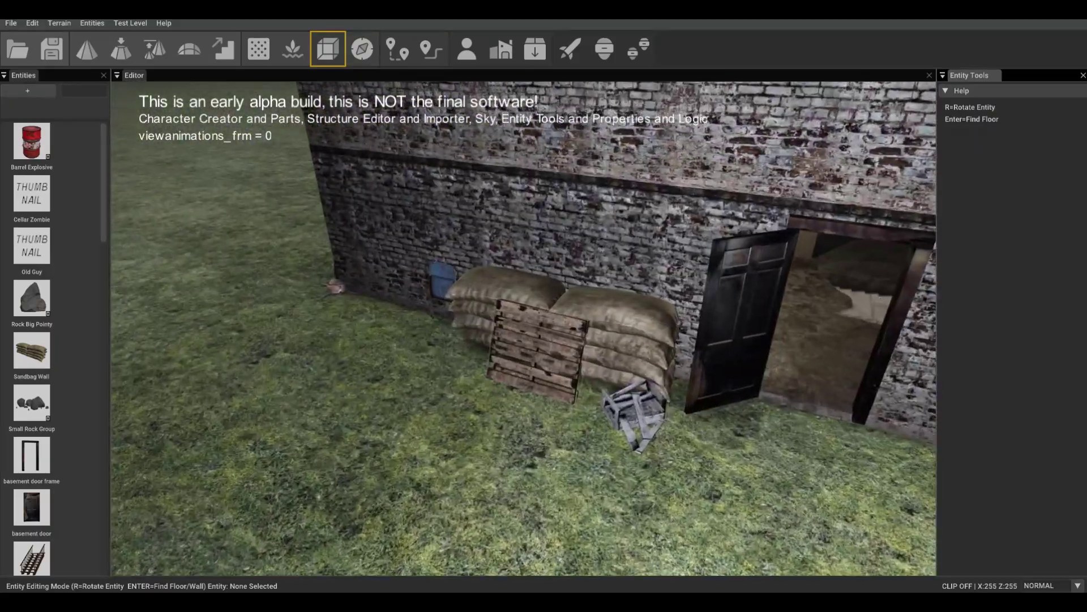
pyautogui.press('Up')
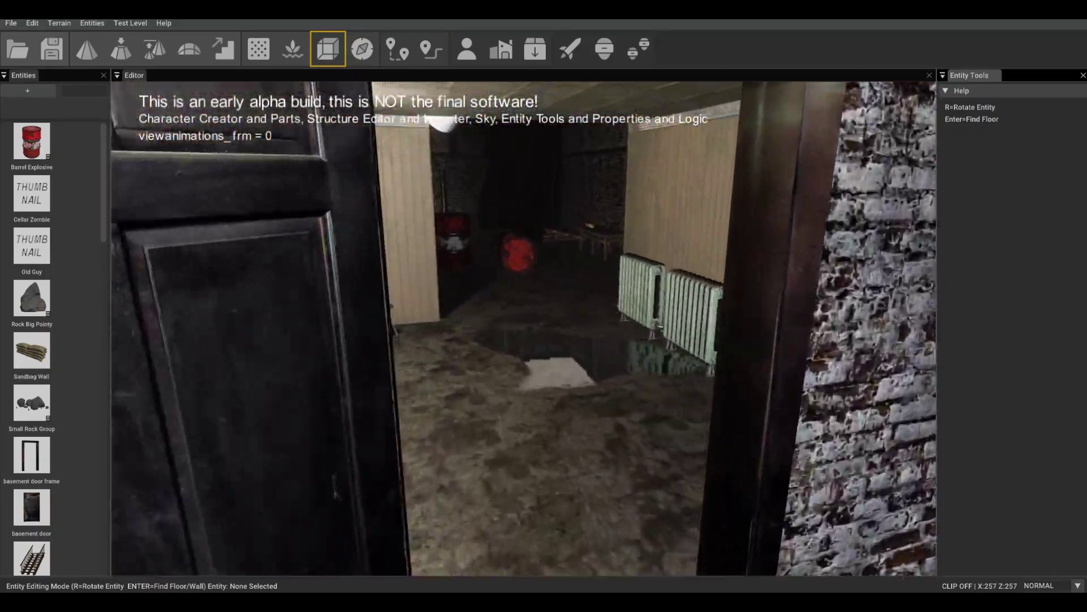
pyautogui.press('Left')
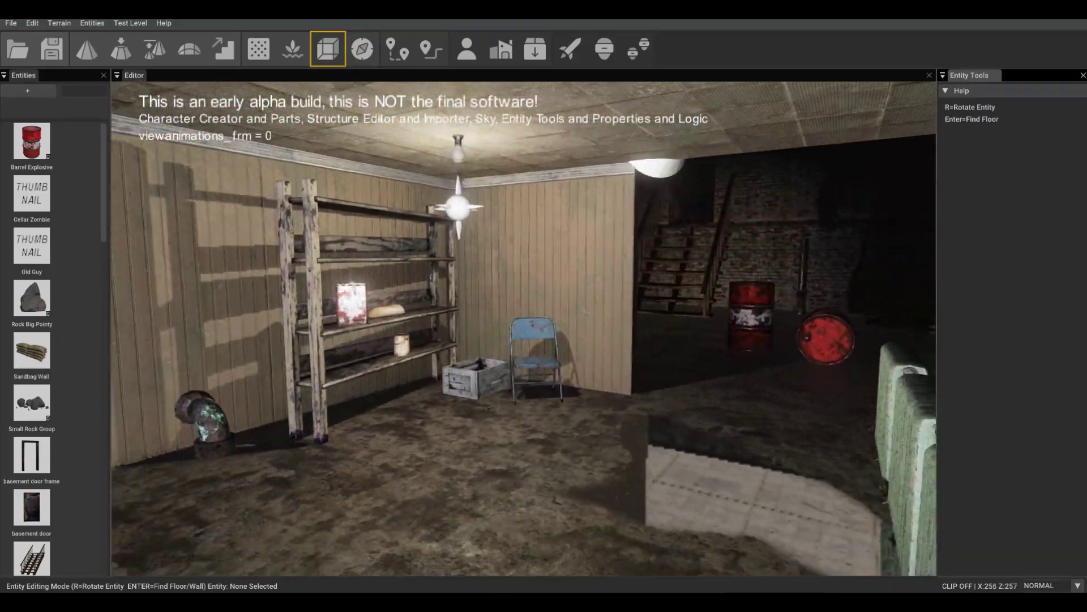